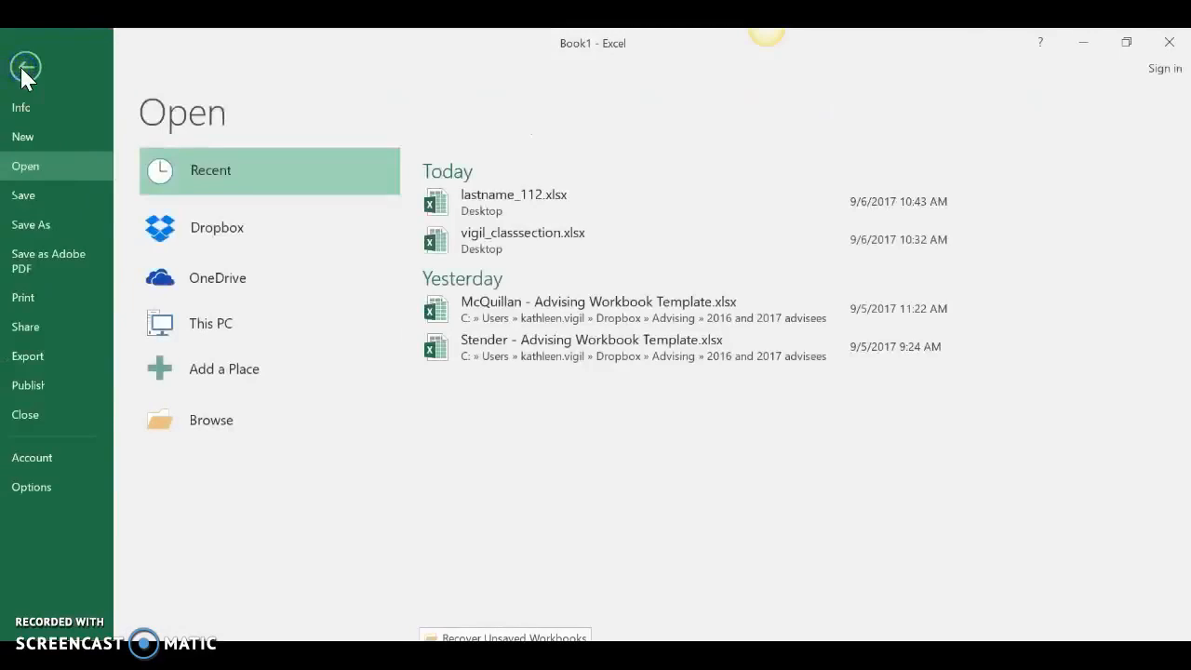
# Step: Save the workbook to the Desktop as an Excel Workbook, named with the last name followed by _112
pyautogui.click(42, 224)
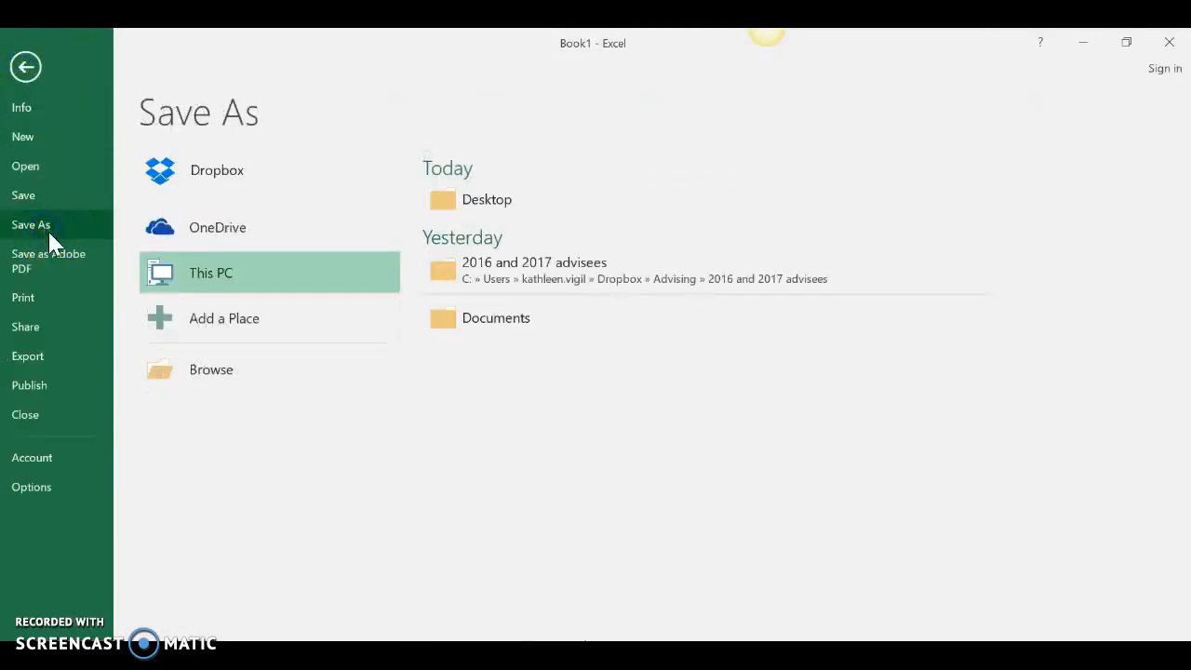
pyautogui.click(486, 202)
pyautogui.click(151, 340)
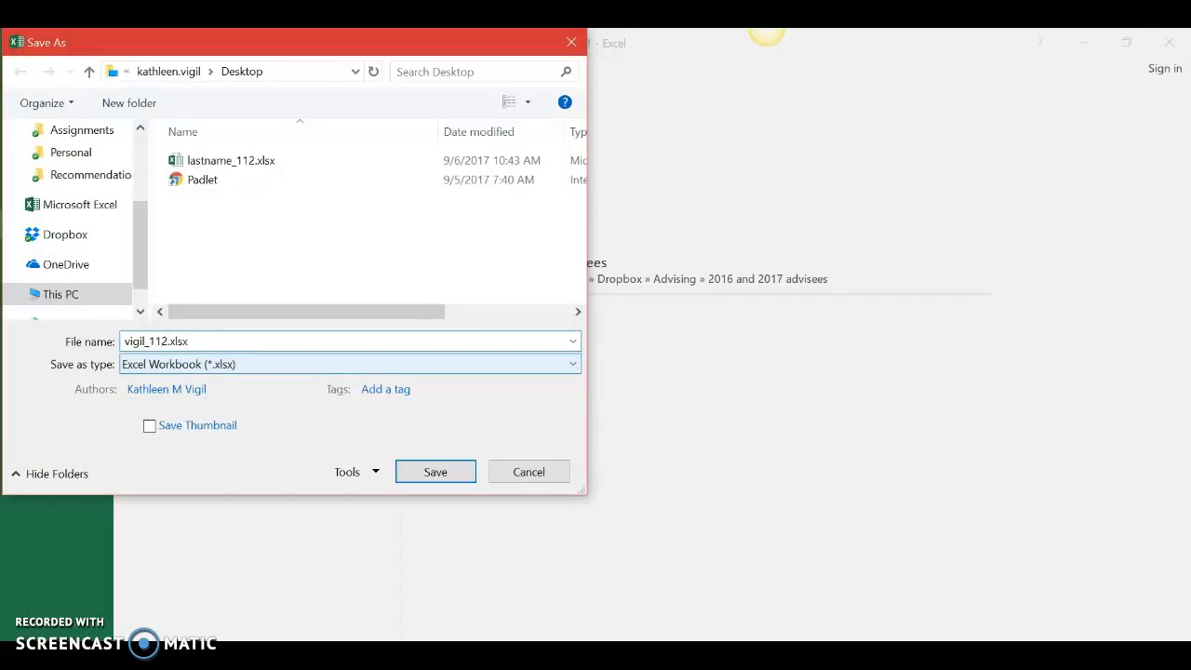
pyautogui.moveTo(144, 244); pyautogui.dragTo(149, 164)
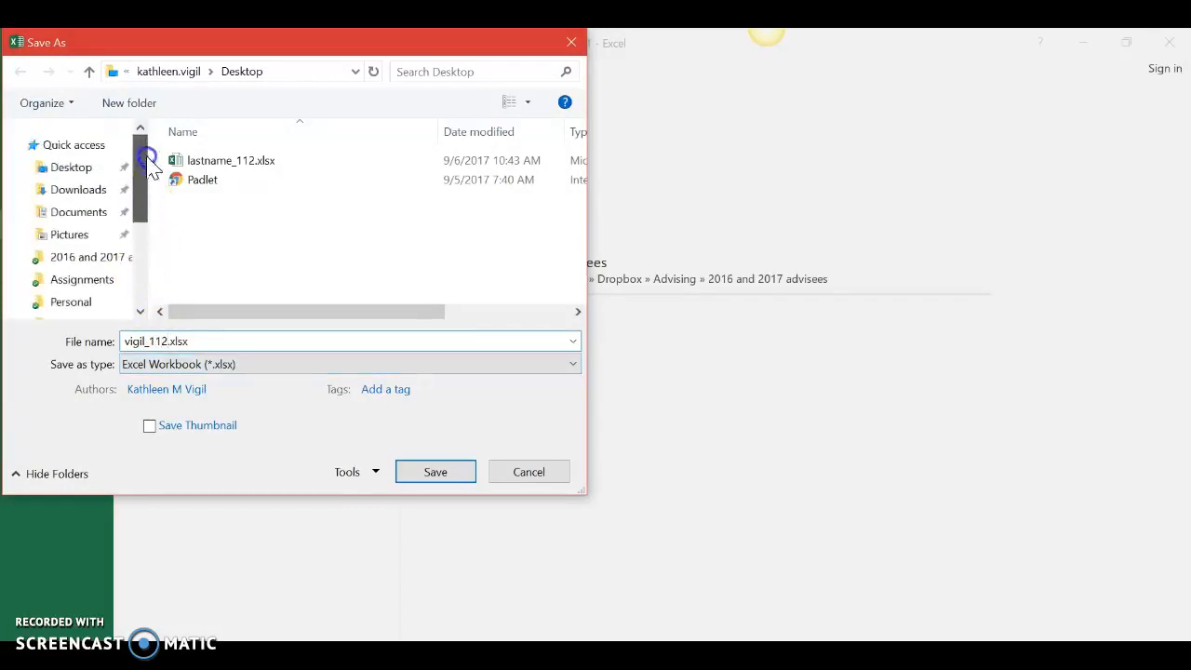
pyautogui.click(64, 171)
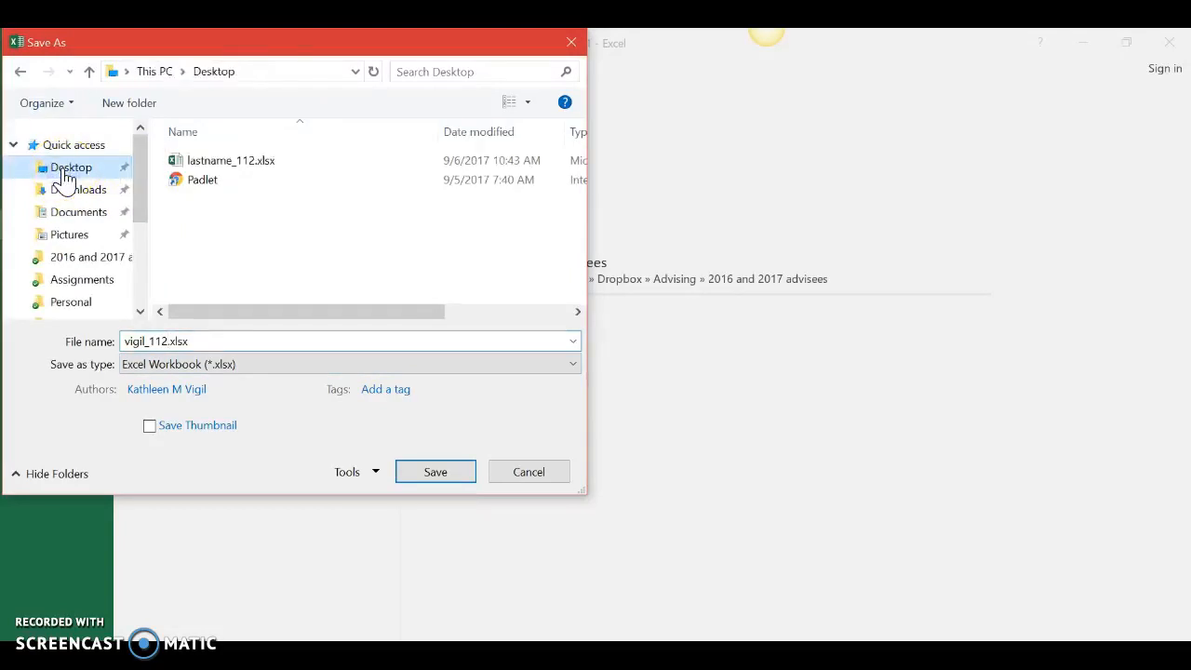
pyautogui.click(439, 473)
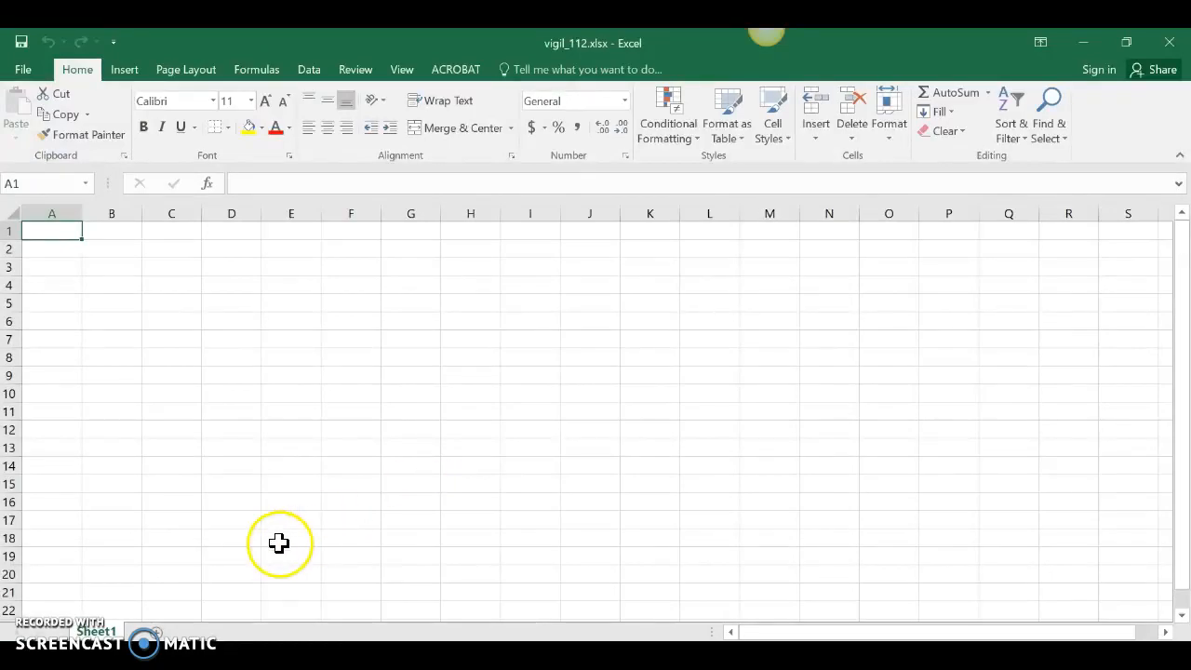
# Step: Add three new worksheets to the workbook after Sheet1
pyautogui.click(156, 633)
pyautogui.click(211, 633)
pyautogui.click(267, 633)
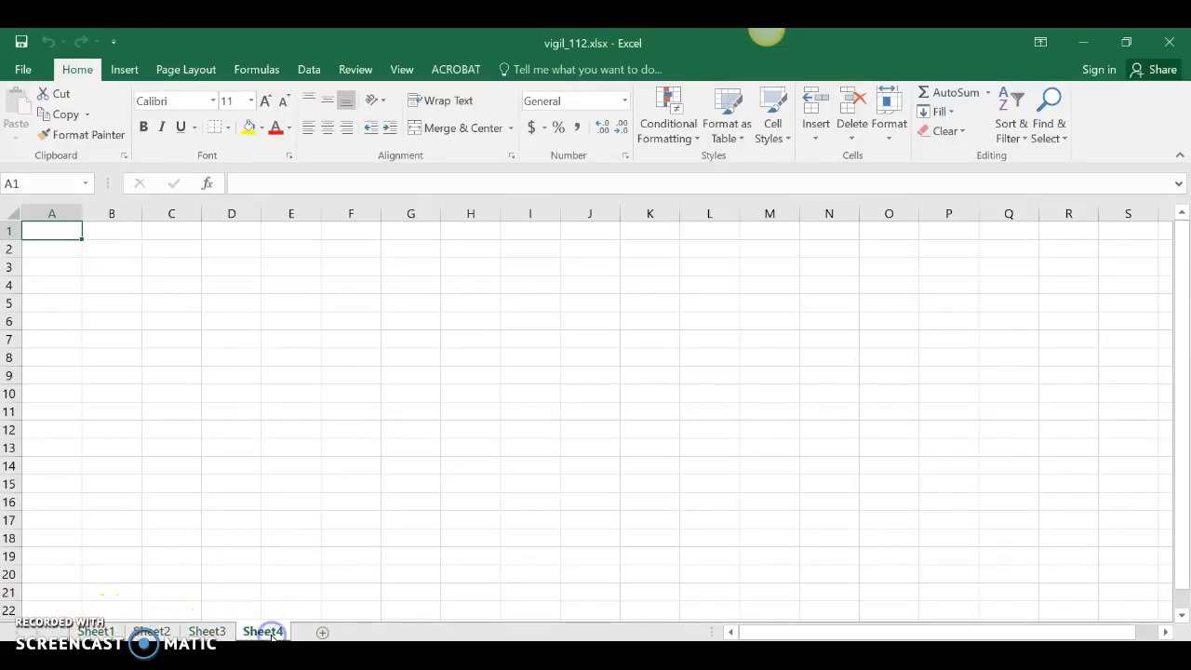
# Step: Add one extra worksheet after Sheet4 and delete it again
pyautogui.click(322, 631)
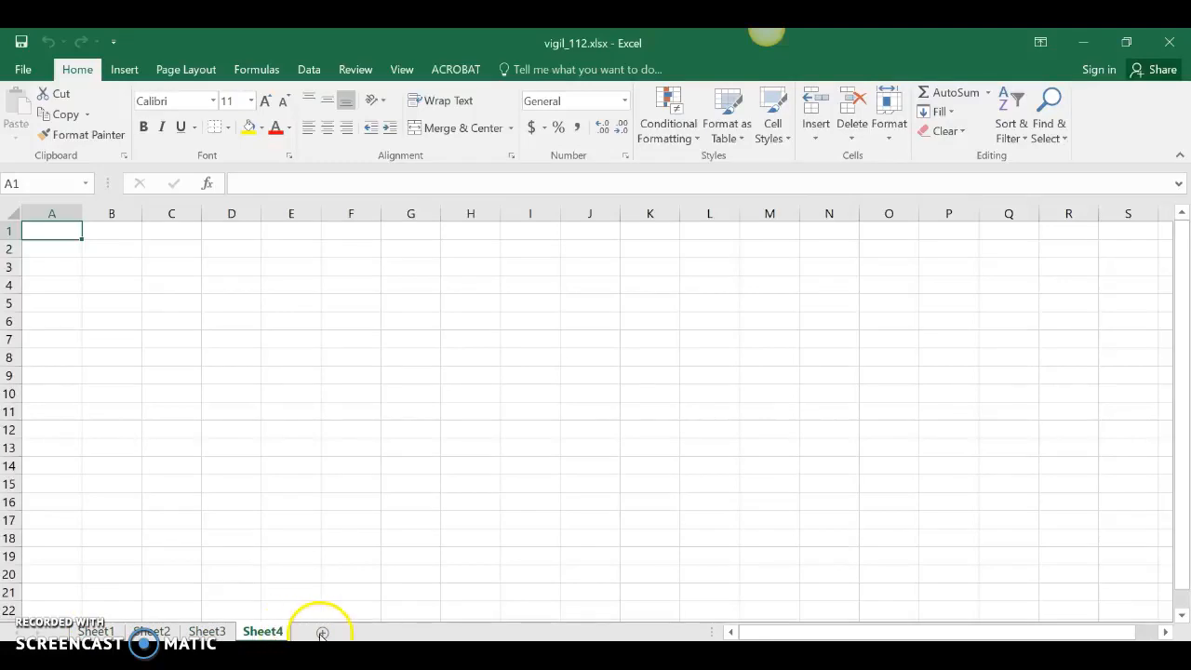
pyautogui.rightClick(323, 634)
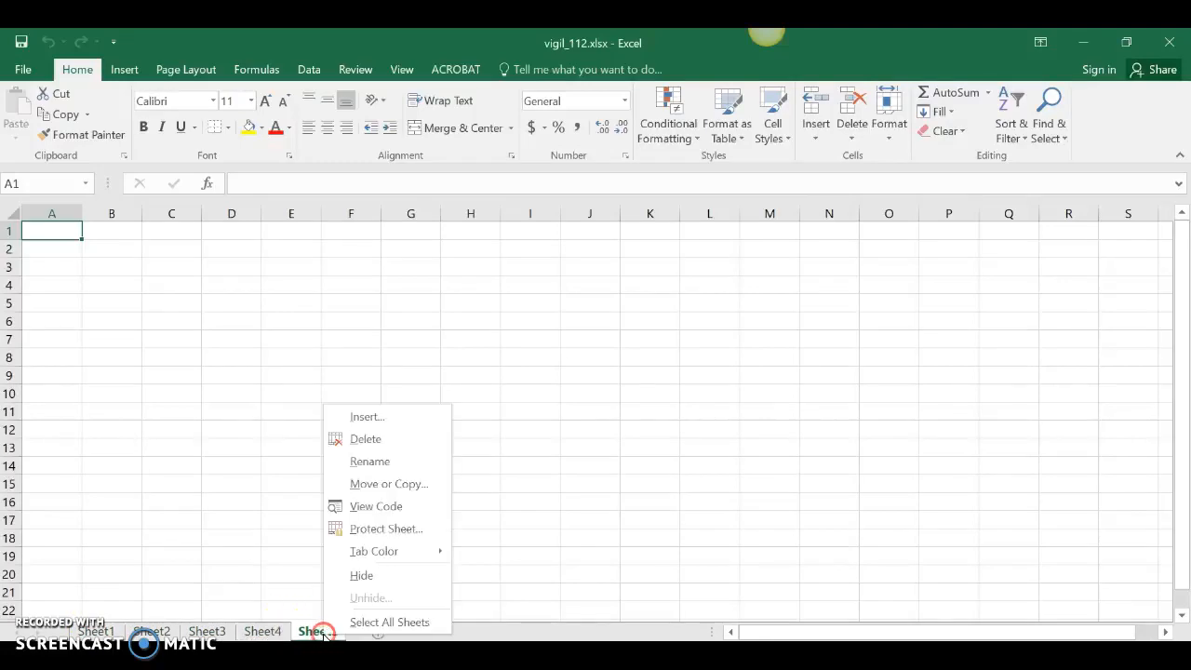
pyautogui.click(395, 448)
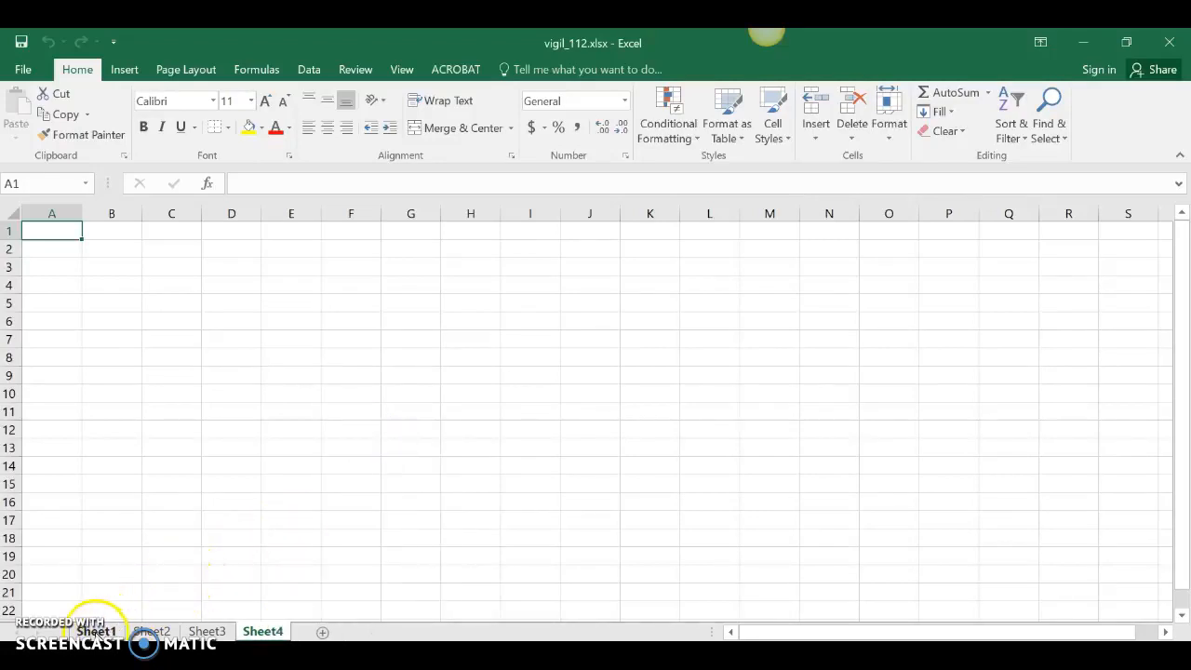
# Step: Rename Sheet1 as Totals and Sheet2 as Quizzes
pyautogui.click(98, 632)
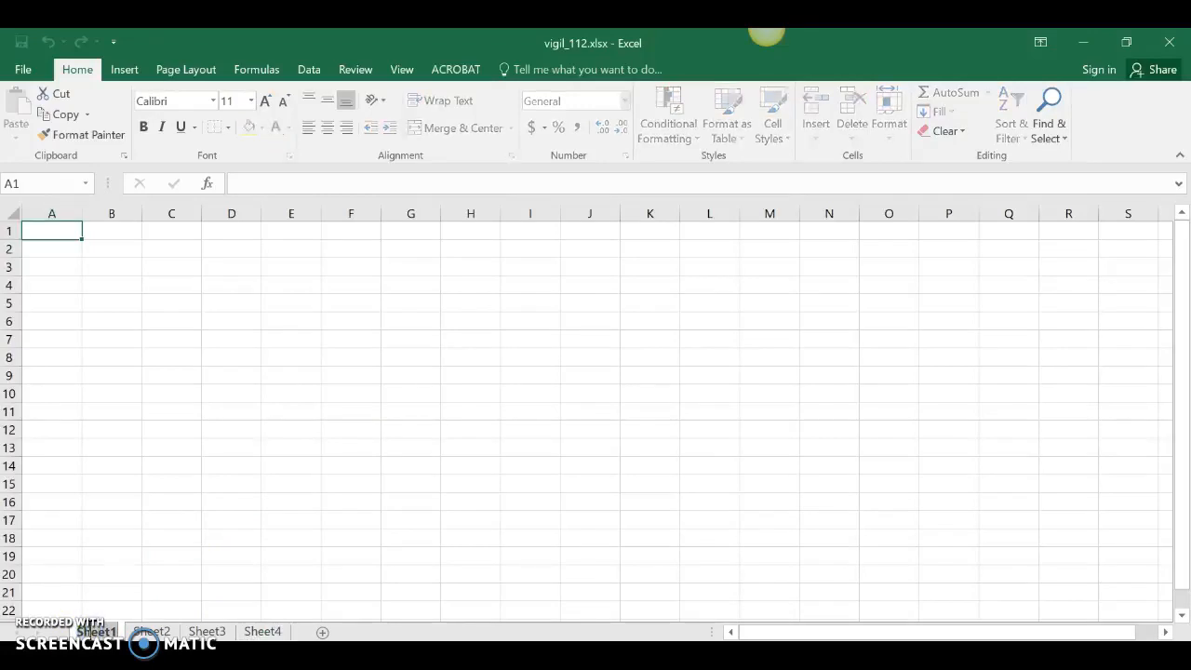
pyautogui.doubleClick(98, 632)
pyautogui.write('1st')
pyautogui.write('als')
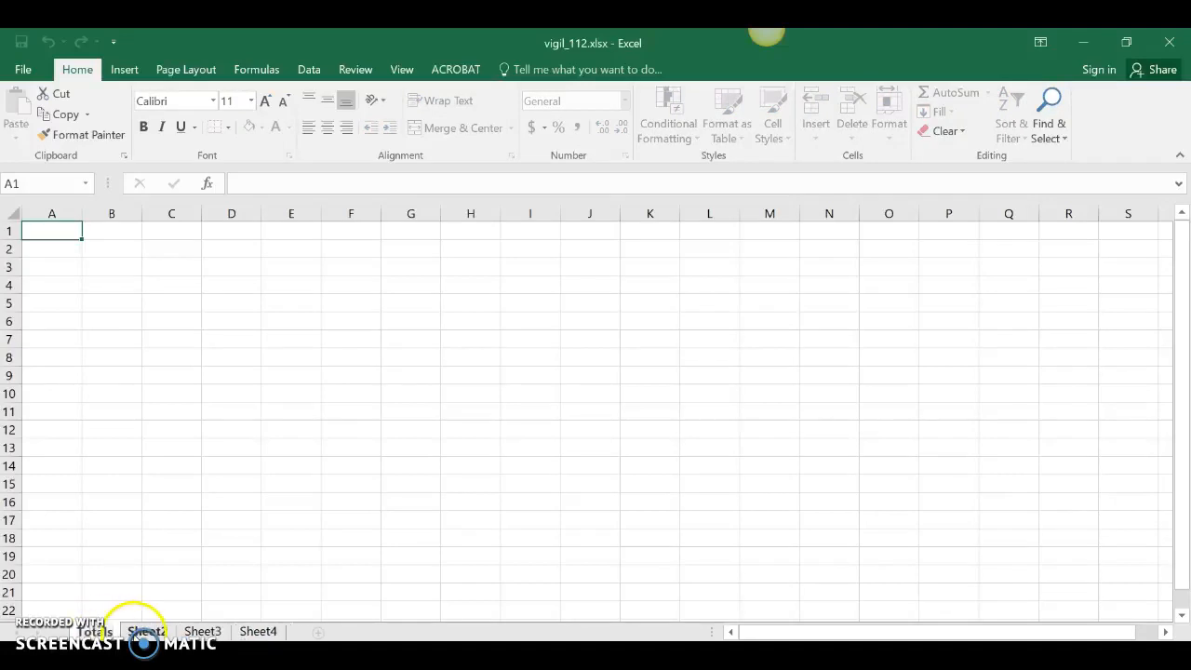
pyautogui.rightClick(140, 632)
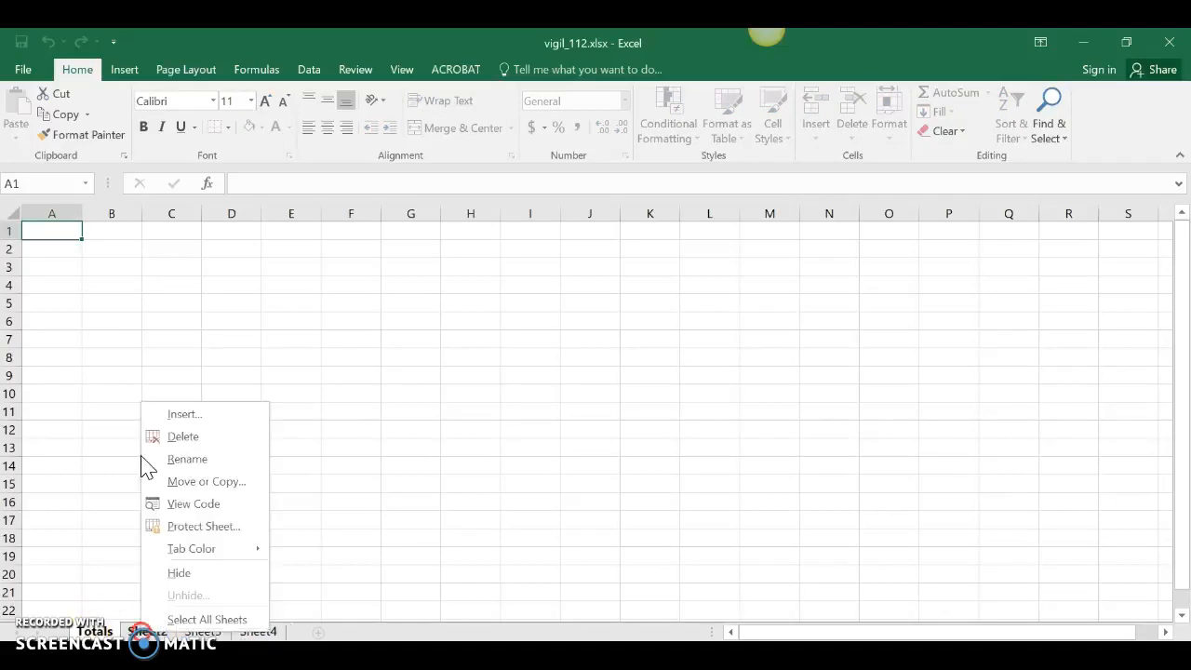
pyautogui.click(203, 464)
pyautogui.write('Quizzes')
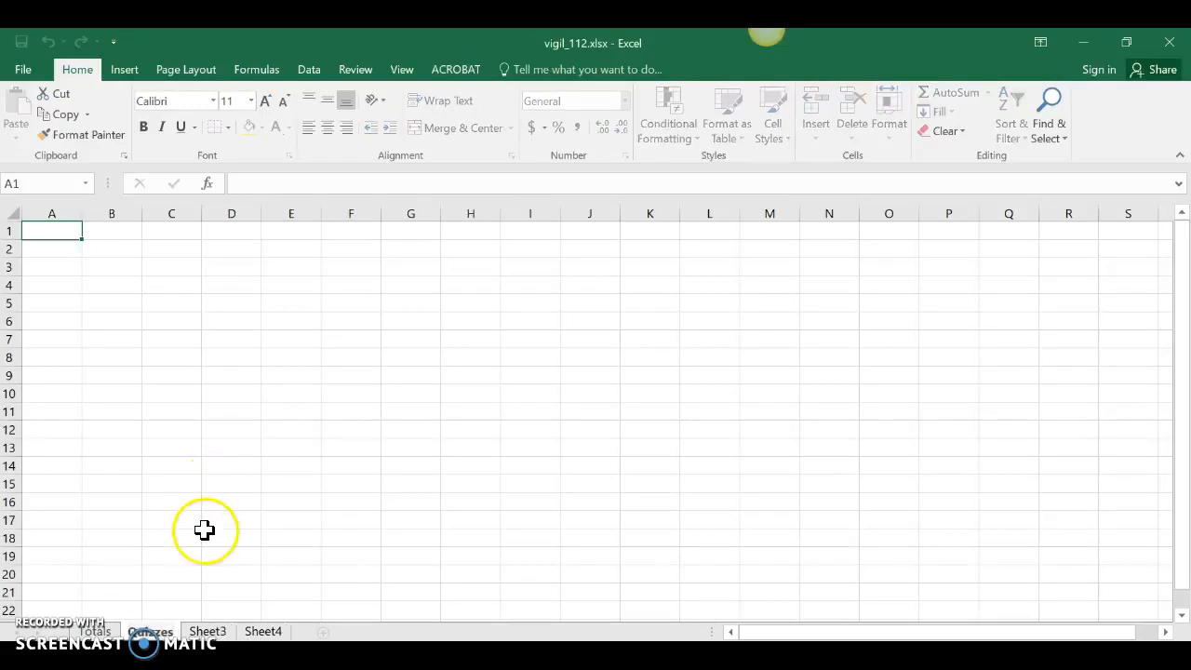
# Step: Rename Sheet3 as Tests and Sheet4 as Homework
pyautogui.click(207, 631)
pyautogui.write('Tests')
pyautogui.click(237, 632)
pyautogui.doubleClick(242, 632)
pyautogui.write('Homework')
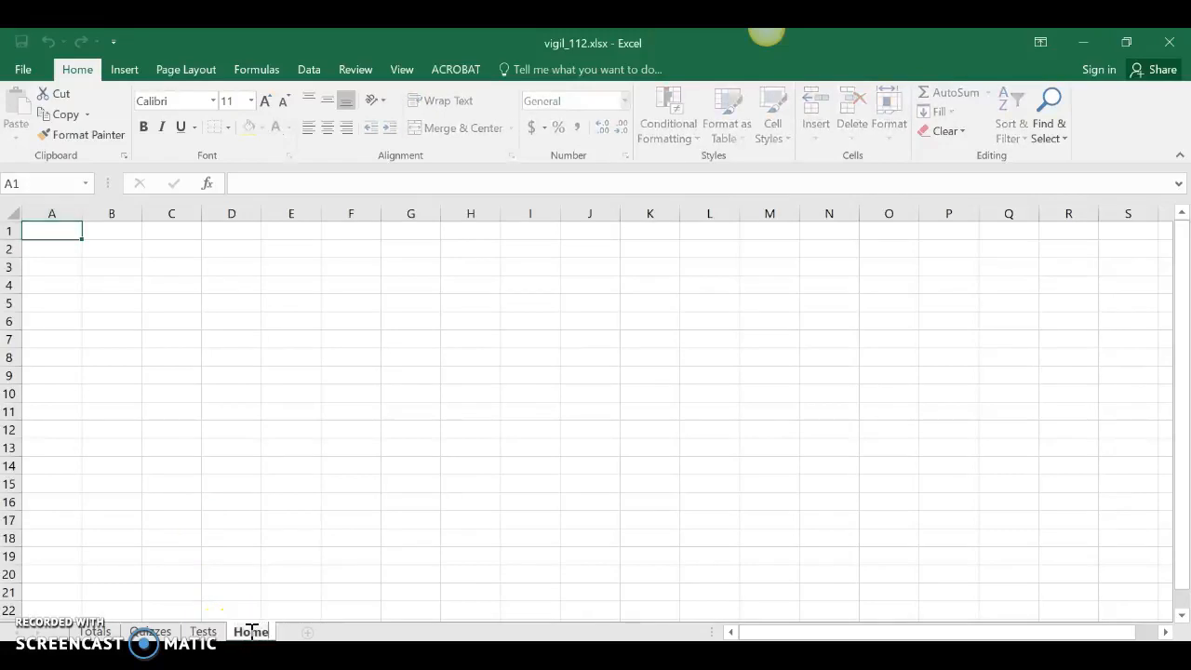
pyautogui.click(289, 597)
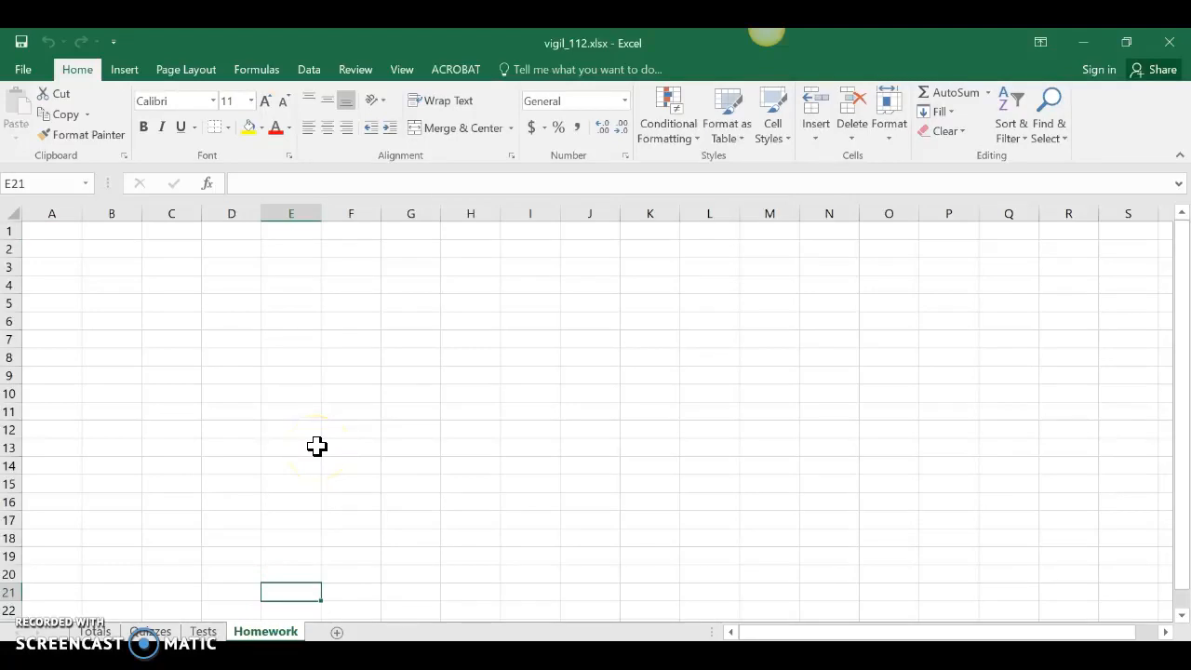
# Step: Enter "data 1" in cell C2 and "data 2" in cell D2 of the Homework sheet
pyautogui.click(171, 248)
pyautogui.write('data 1')
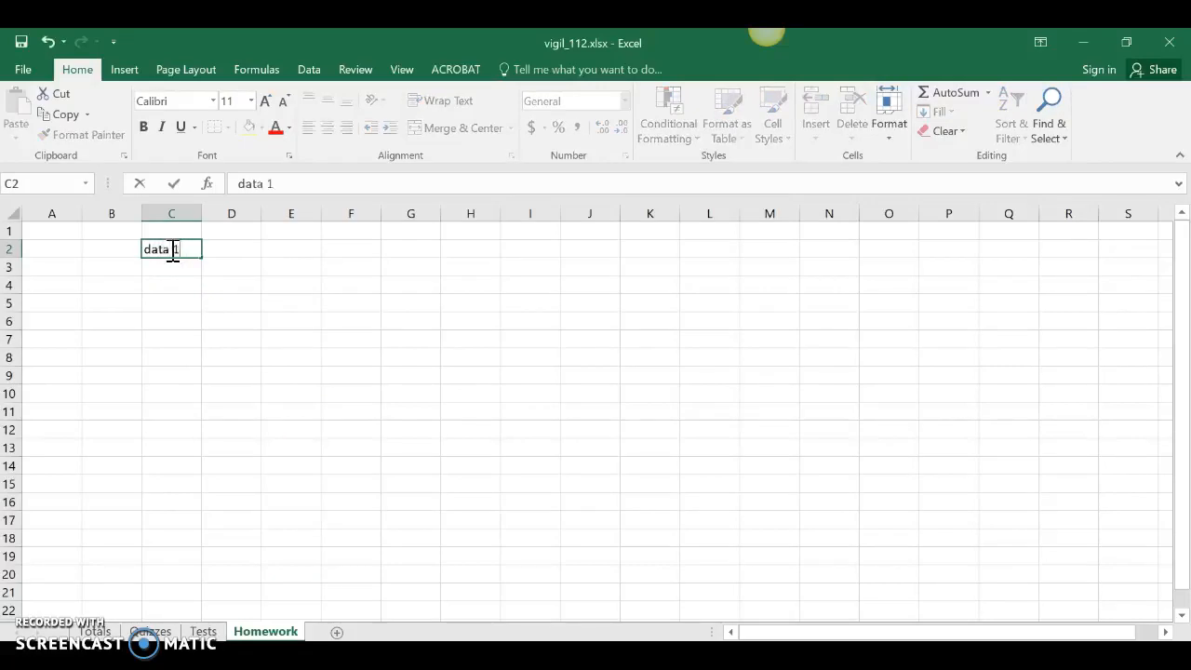
pyautogui.press('Return')
pyautogui.click(230, 251)
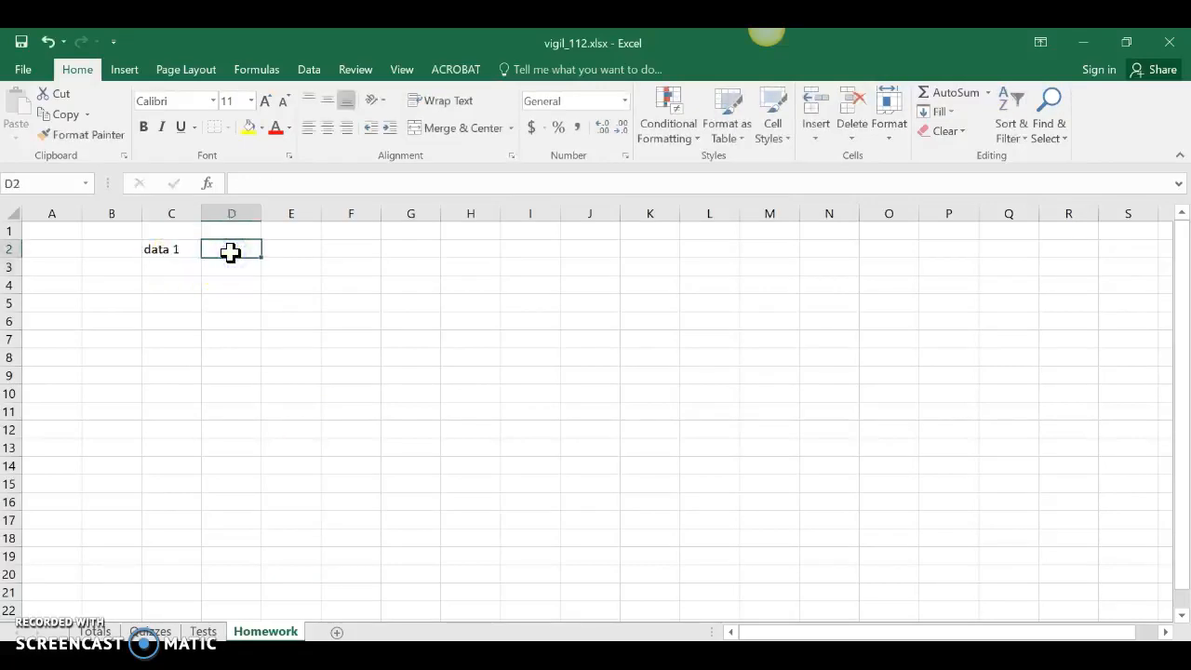
pyautogui.write('data 2')
pyautogui.press('Return')
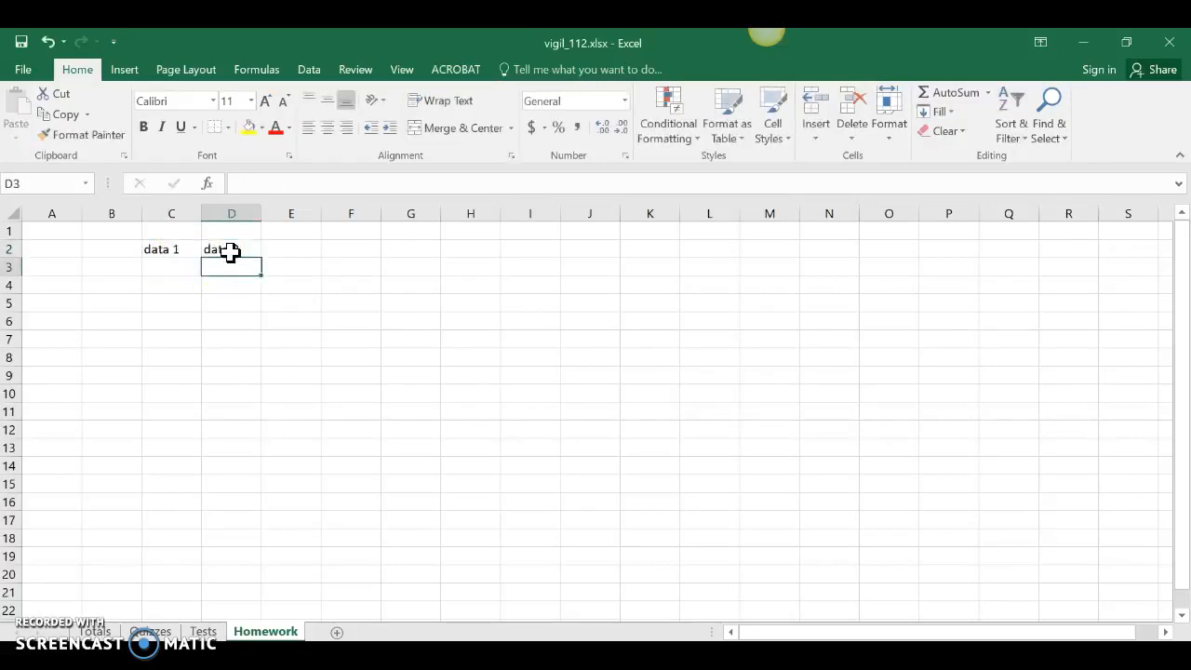
# Step: Insert a blank row above the data in row 2 of the Homework sheet
pyautogui.click(169, 211)
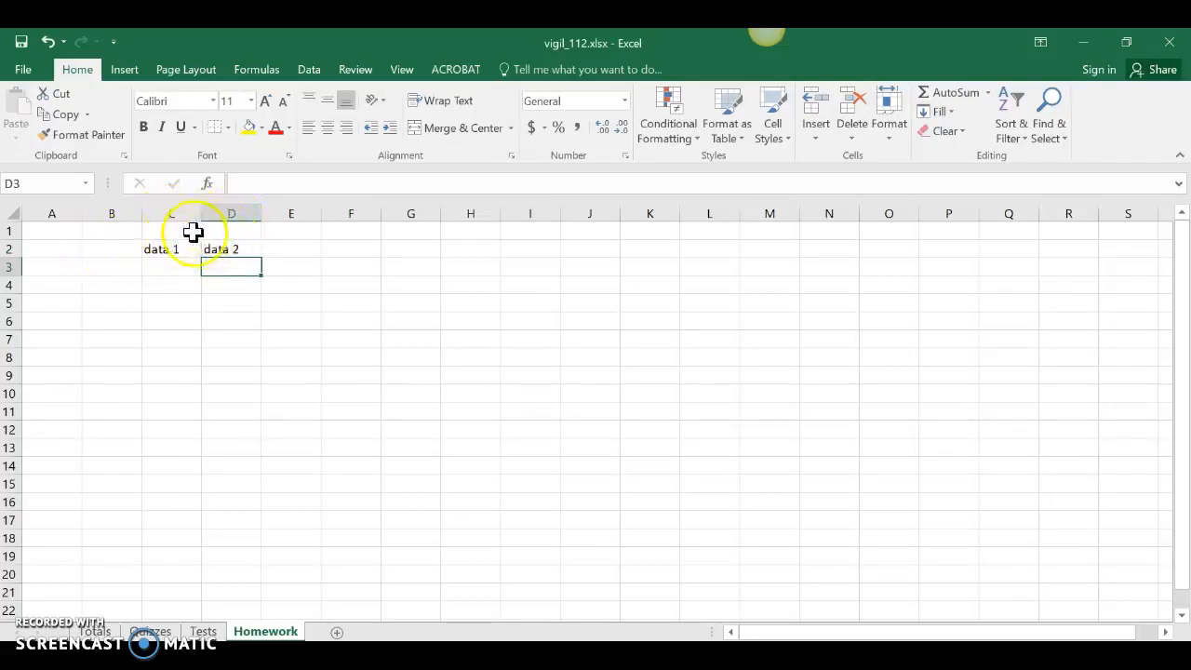
pyautogui.rightClick(13, 249)
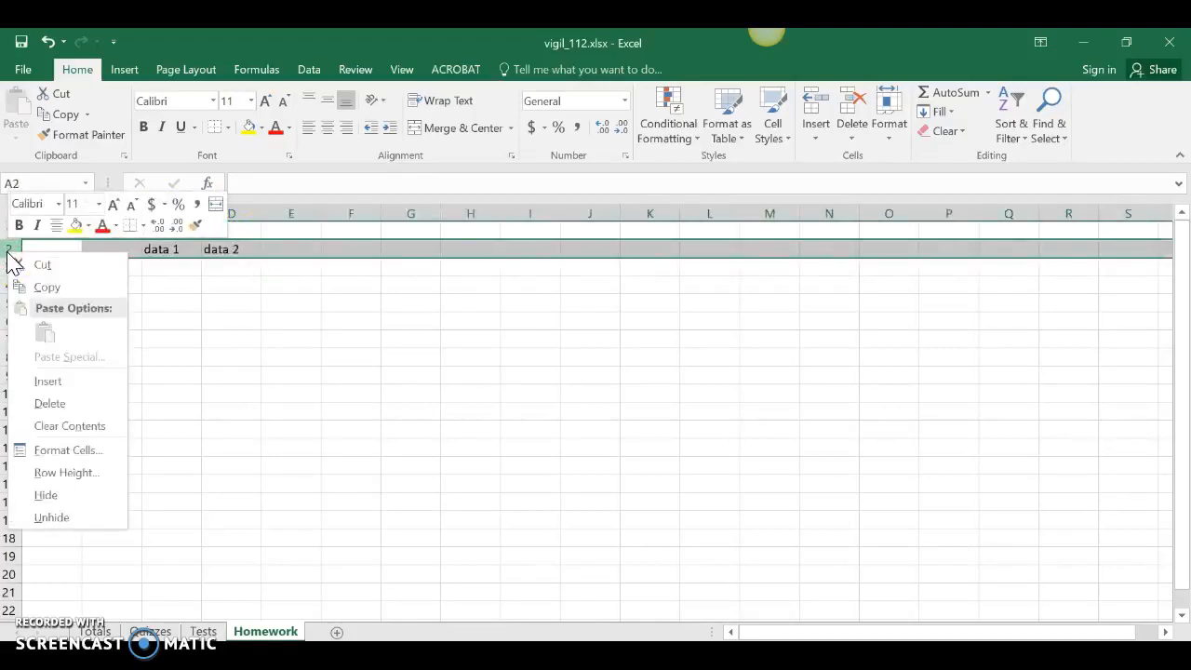
pyautogui.click(52, 382)
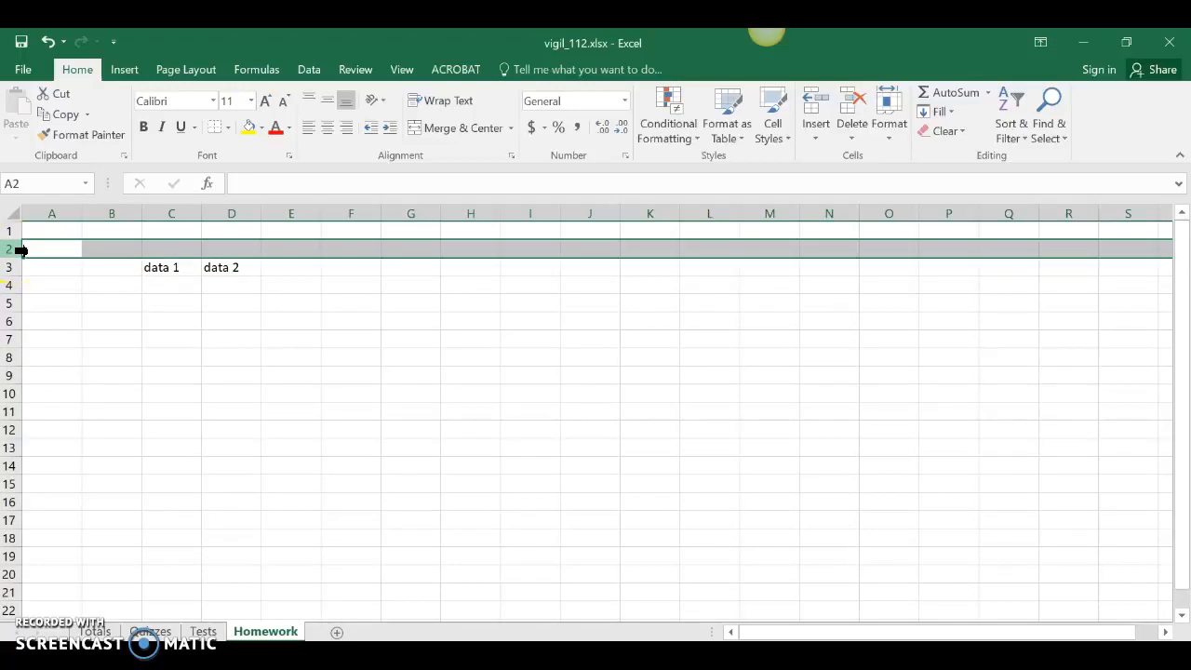
pyautogui.click(50, 319)
pyautogui.click(66, 249)
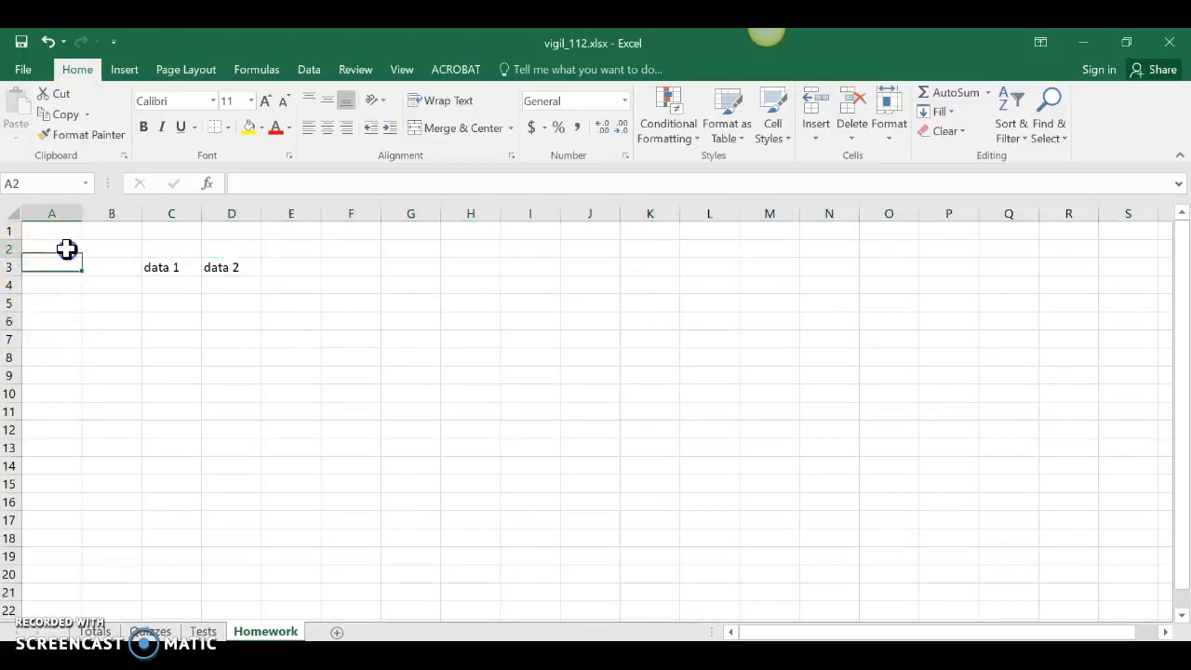
# Step: Insert two more blank rows at row 2 to move the data further down
pyautogui.click(20, 248)
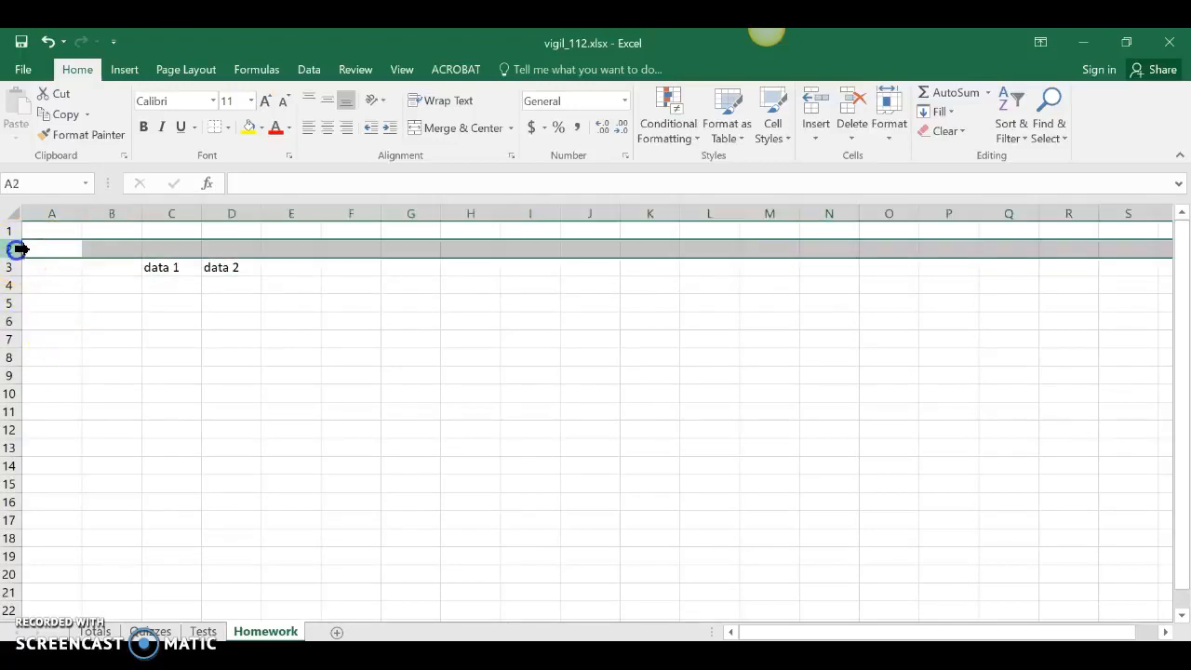
pyautogui.click(814, 108)
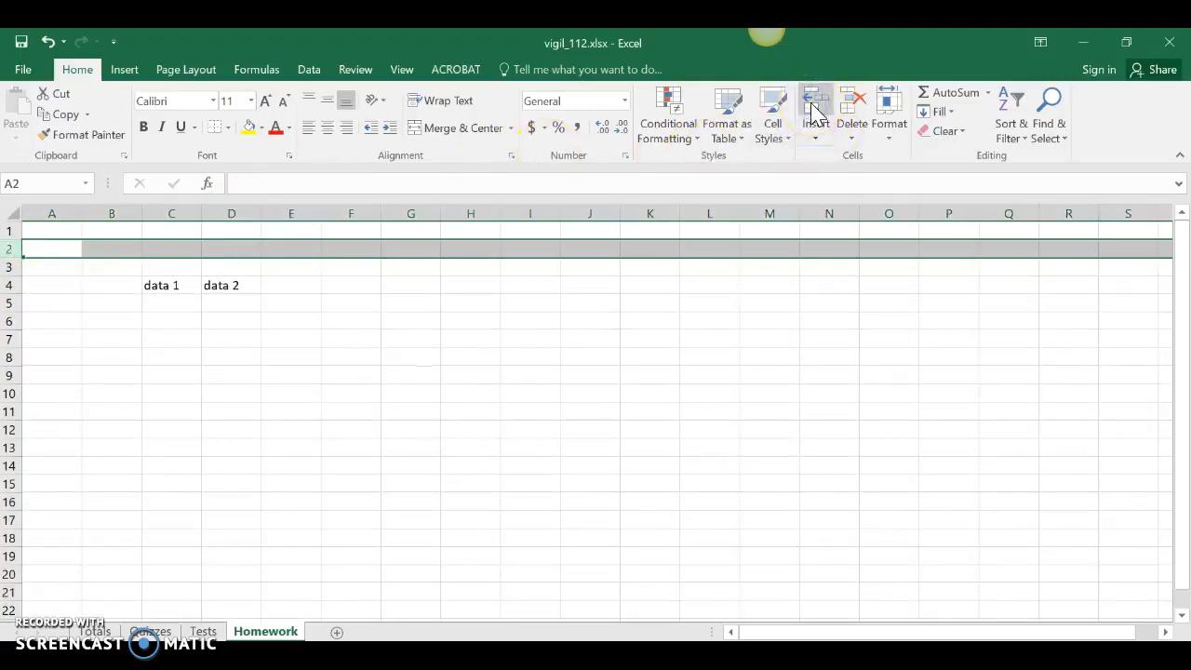
pyautogui.click(814, 108)
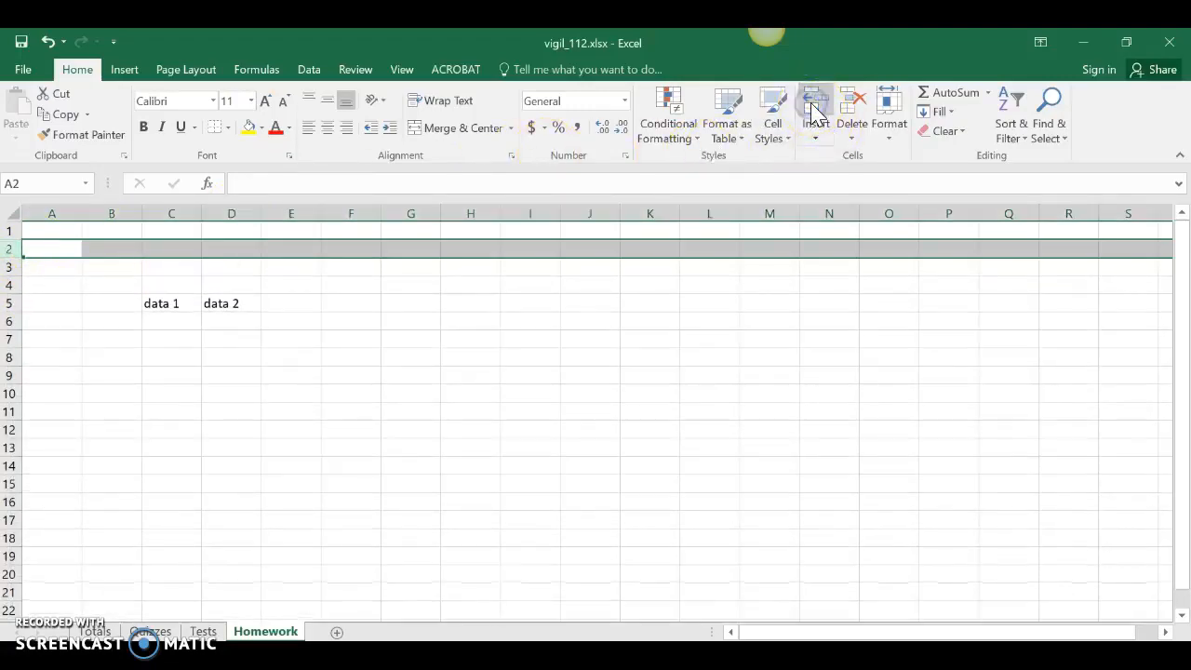
pyautogui.click(279, 382)
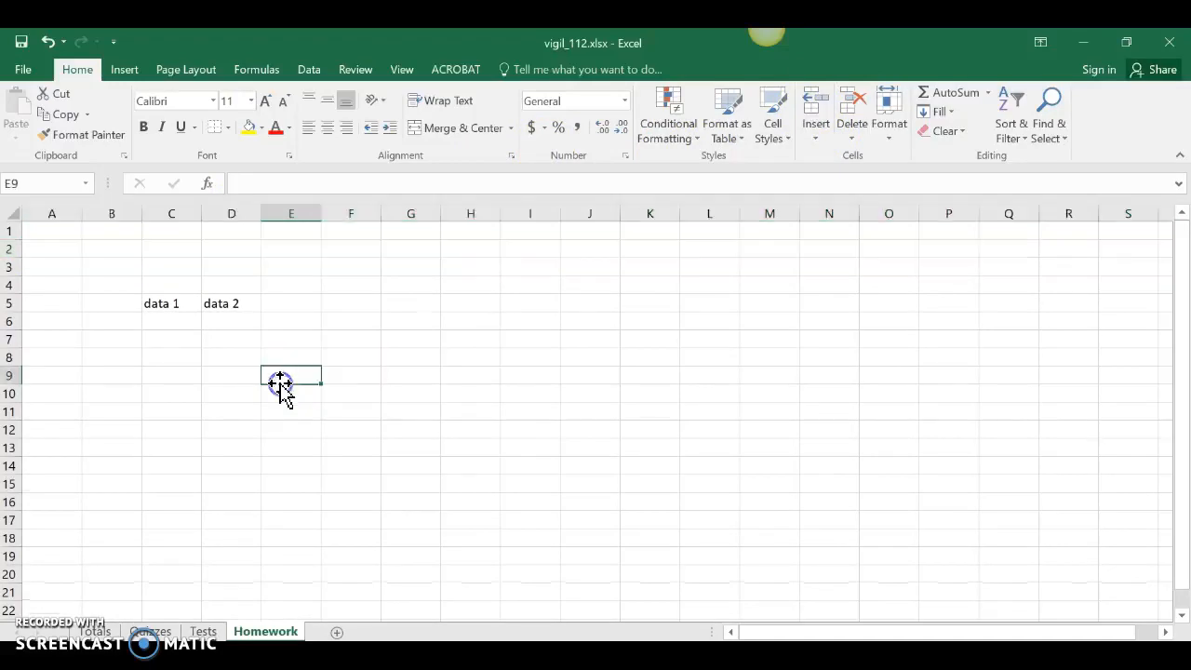
# Step: Insert two blank columns at column D, between the data 1 and data 2 cells
pyautogui.click(240, 212)
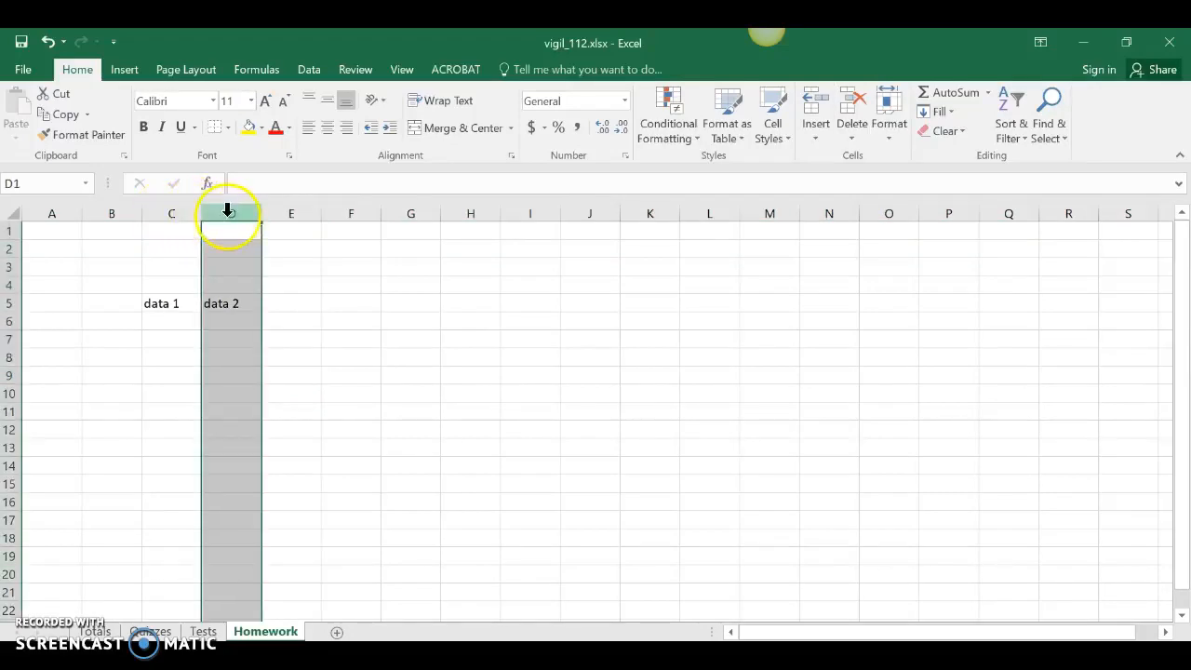
pyautogui.click(814, 113)
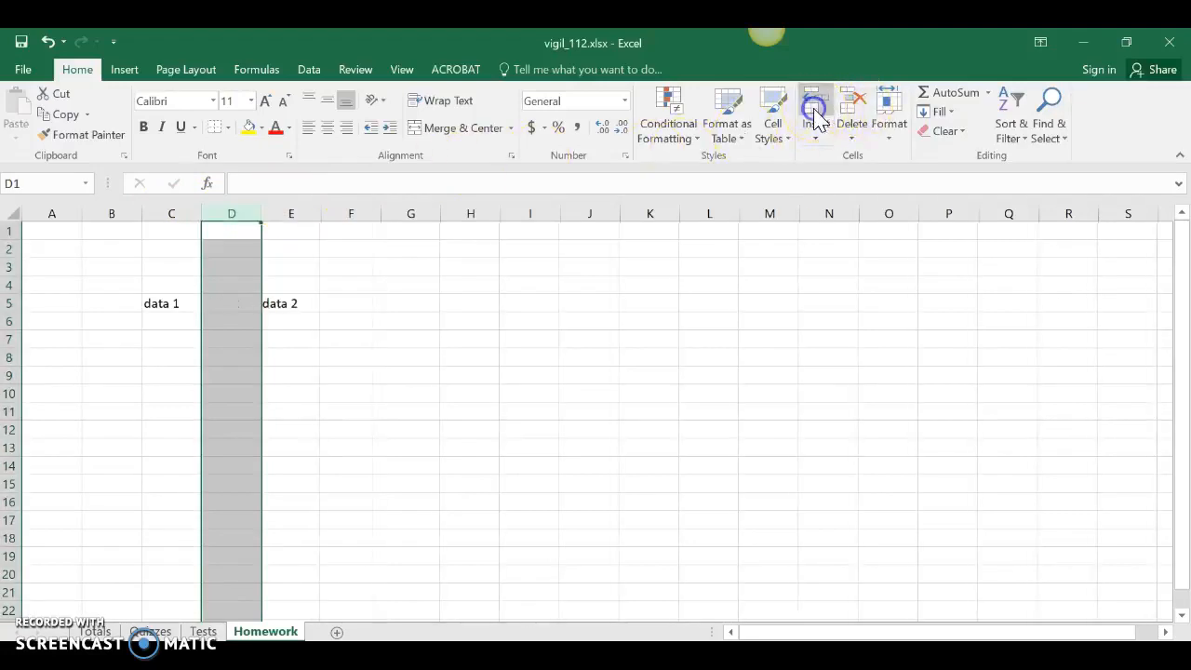
pyautogui.click(240, 216)
pyautogui.rightClick(240, 216)
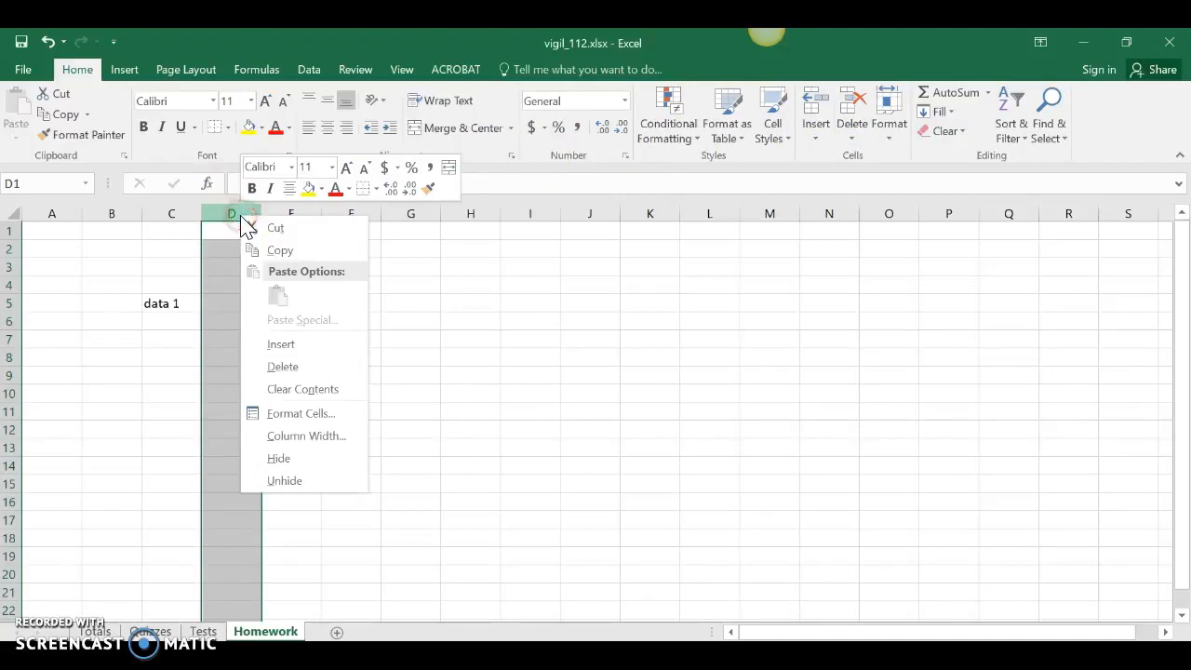
pyautogui.click(282, 344)
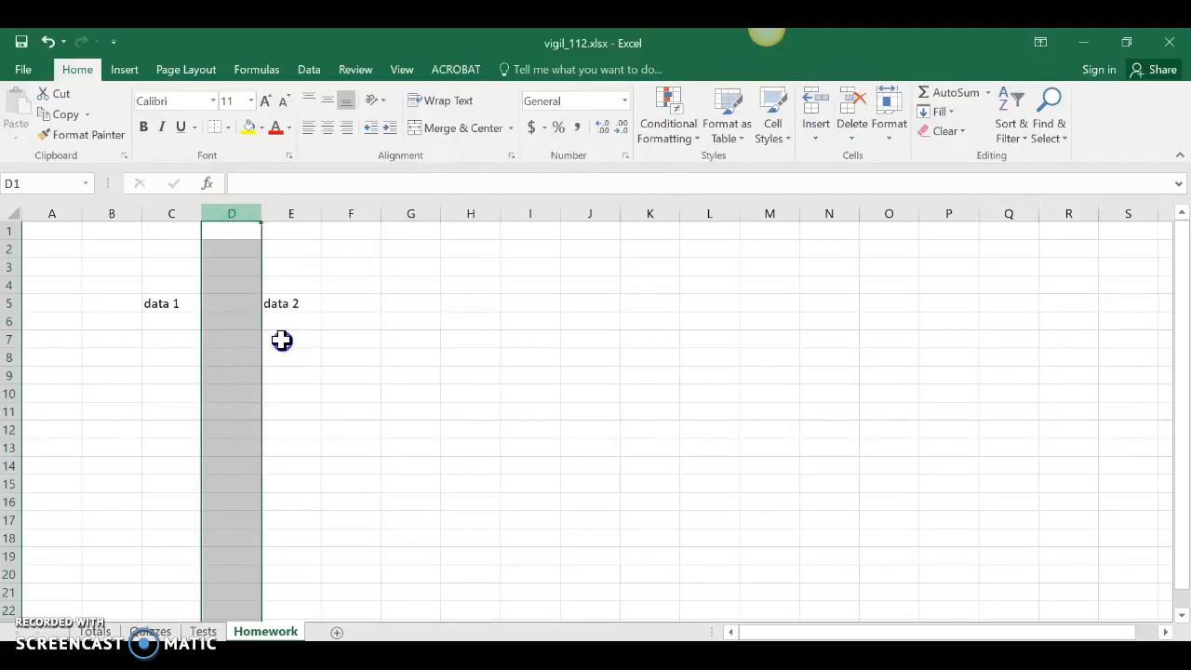
pyautogui.click(237, 372)
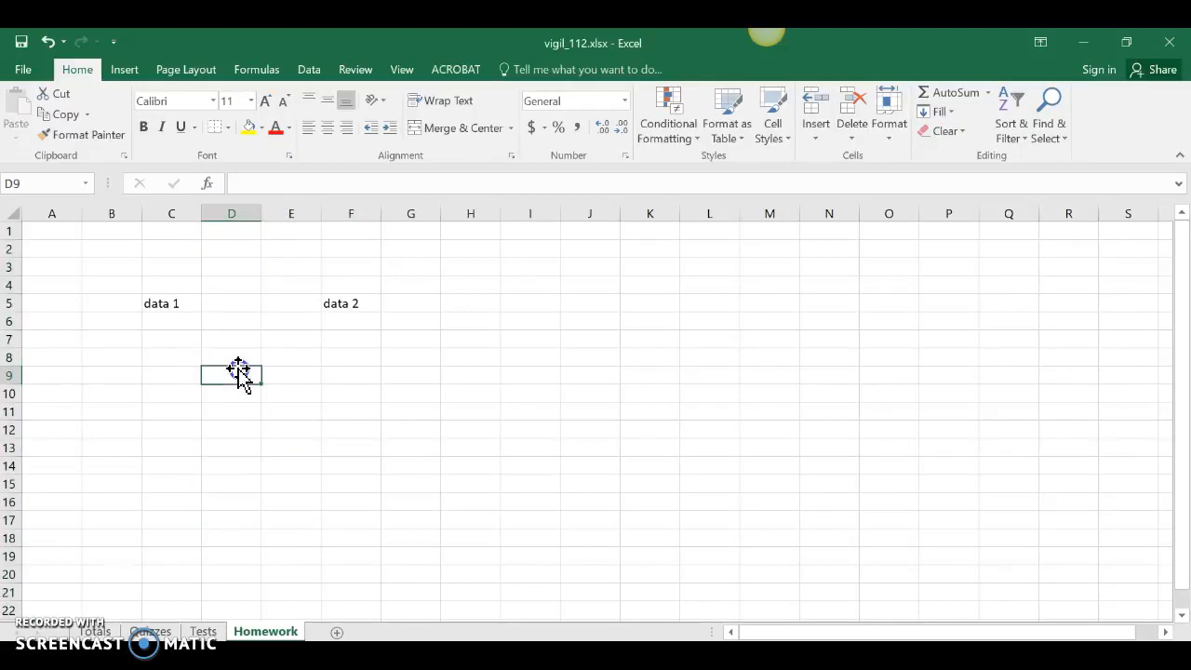
# Step: Delete one of the two blank columns between the data 1 and data 2 cells
pyautogui.rightClick(231, 213)
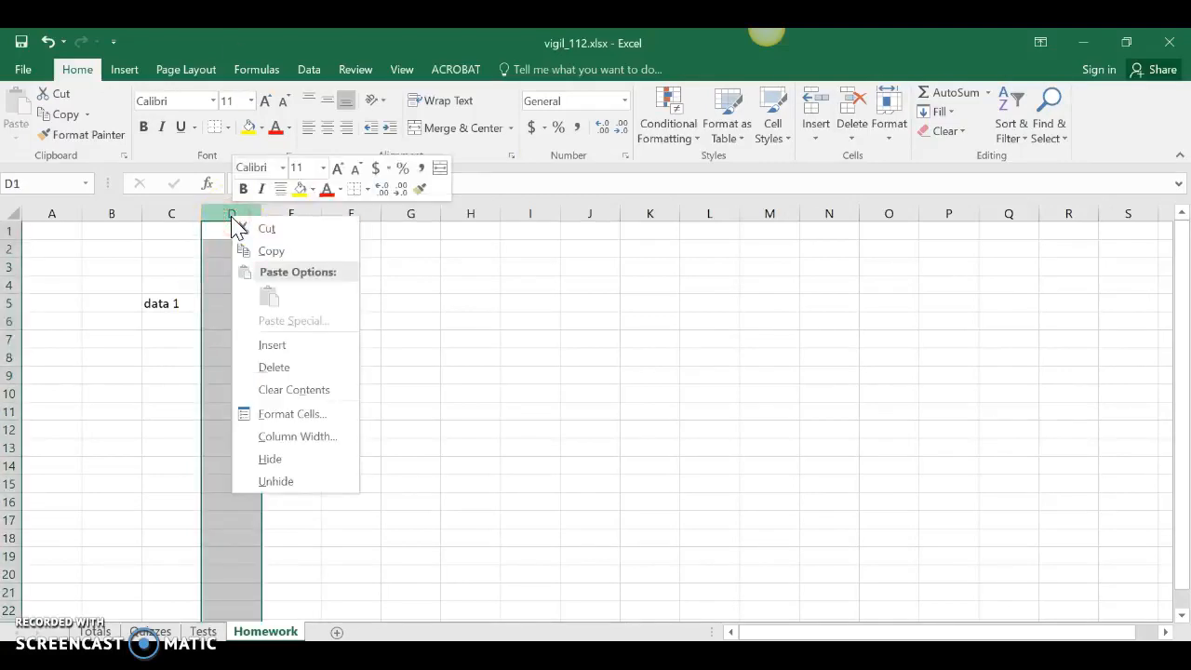
pyautogui.click(283, 368)
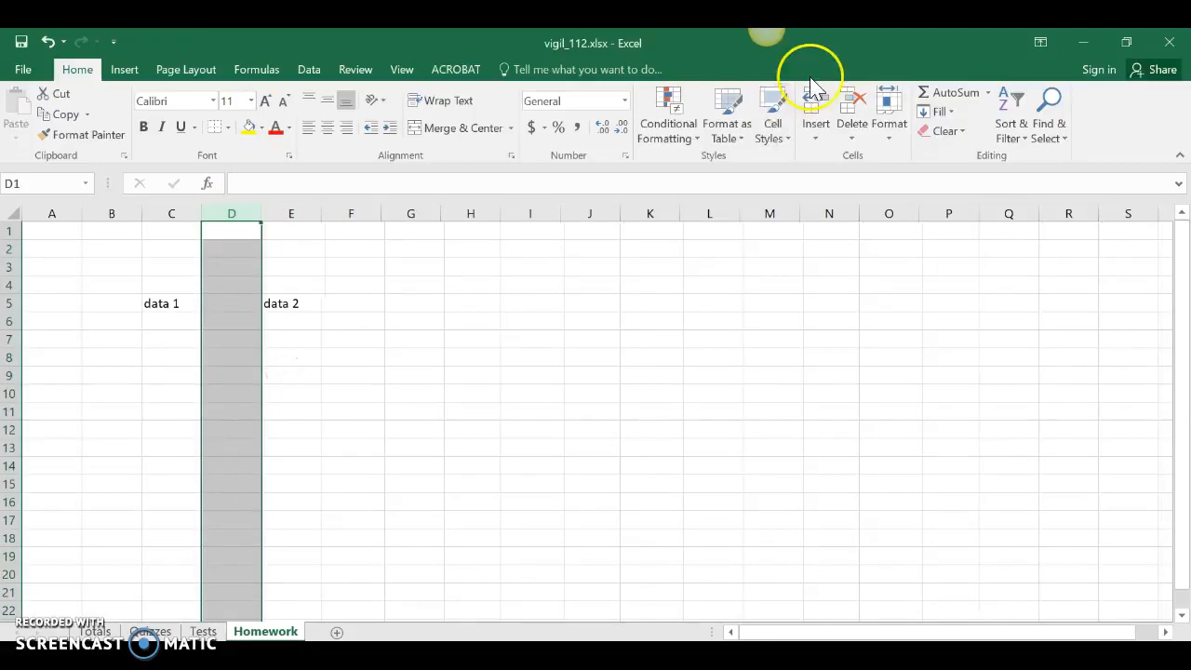
pyautogui.click(327, 393)
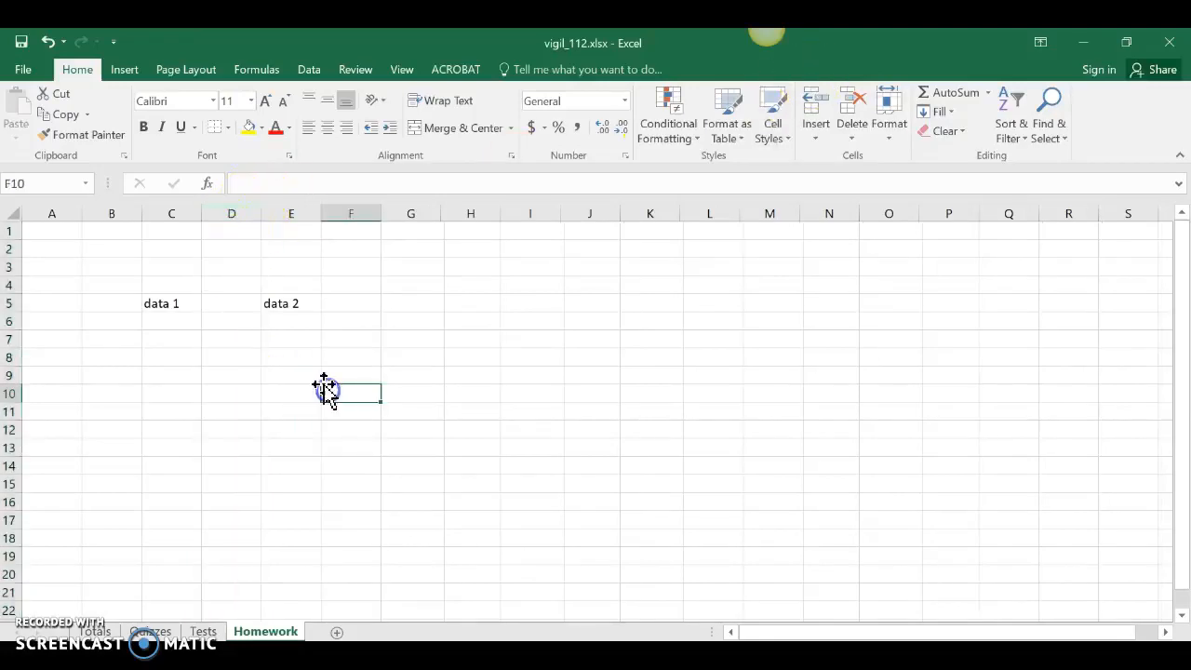
# Step: Delete the remaining blank column D between the data 1 and data 2 cells
pyautogui.click(240, 214)
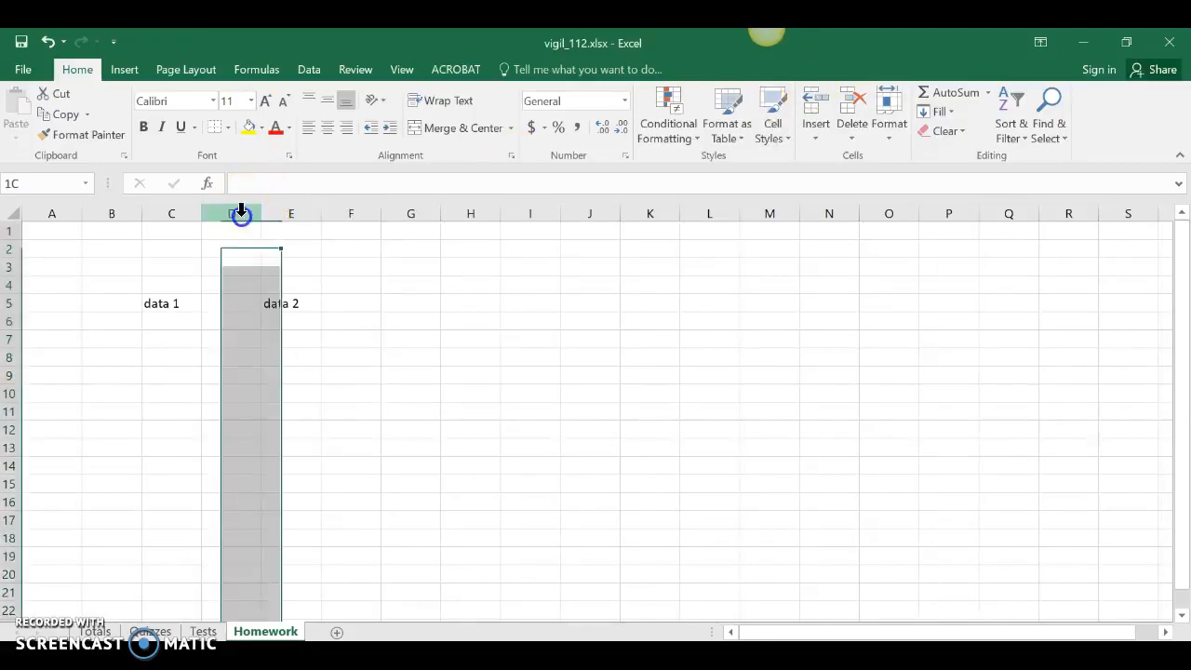
pyautogui.click(849, 107)
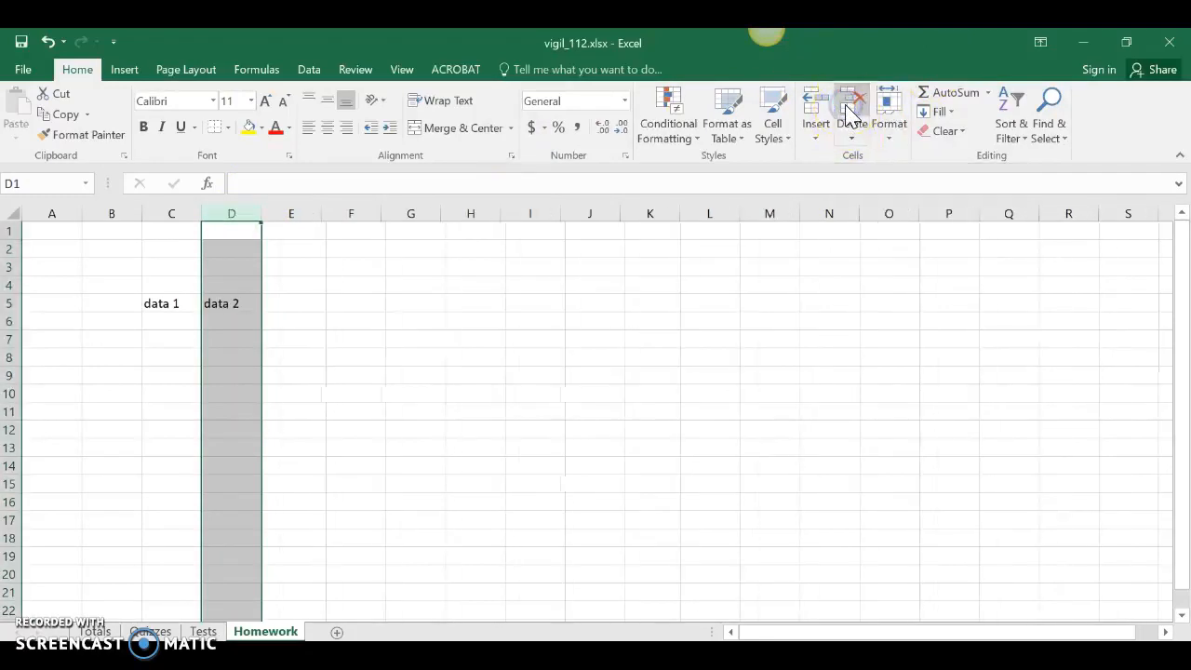
pyautogui.click(362, 395)
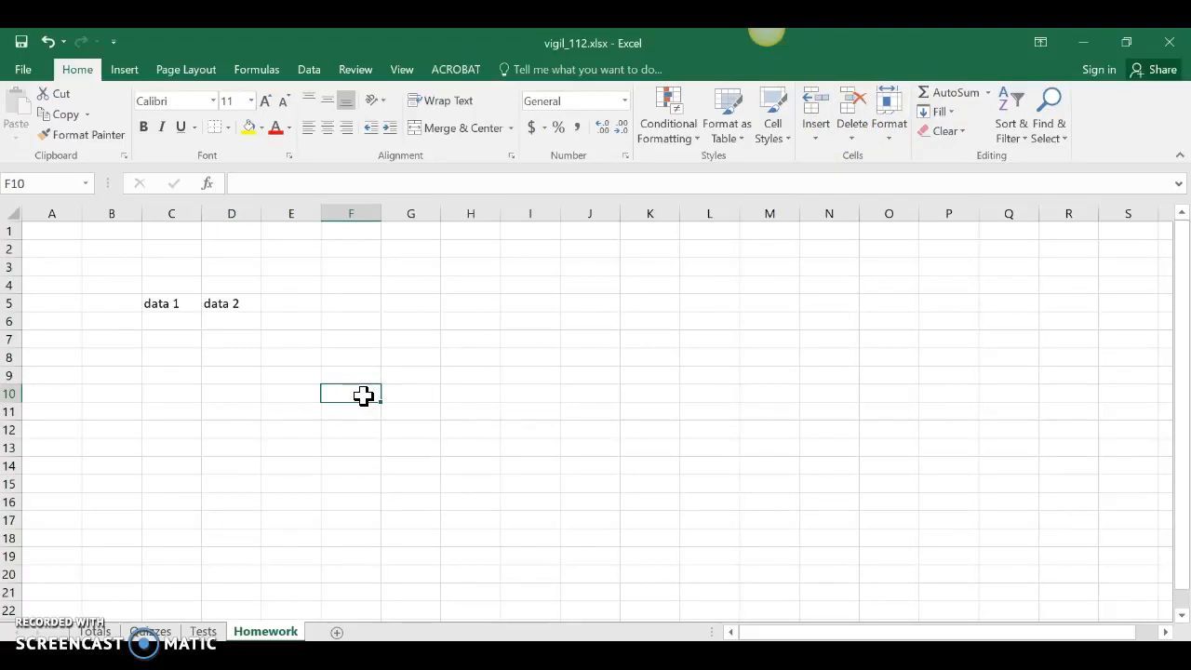
# Step: Enter data 3 in cell C6 and data 4 in cell D6, below the existing data
pyautogui.click(165, 323)
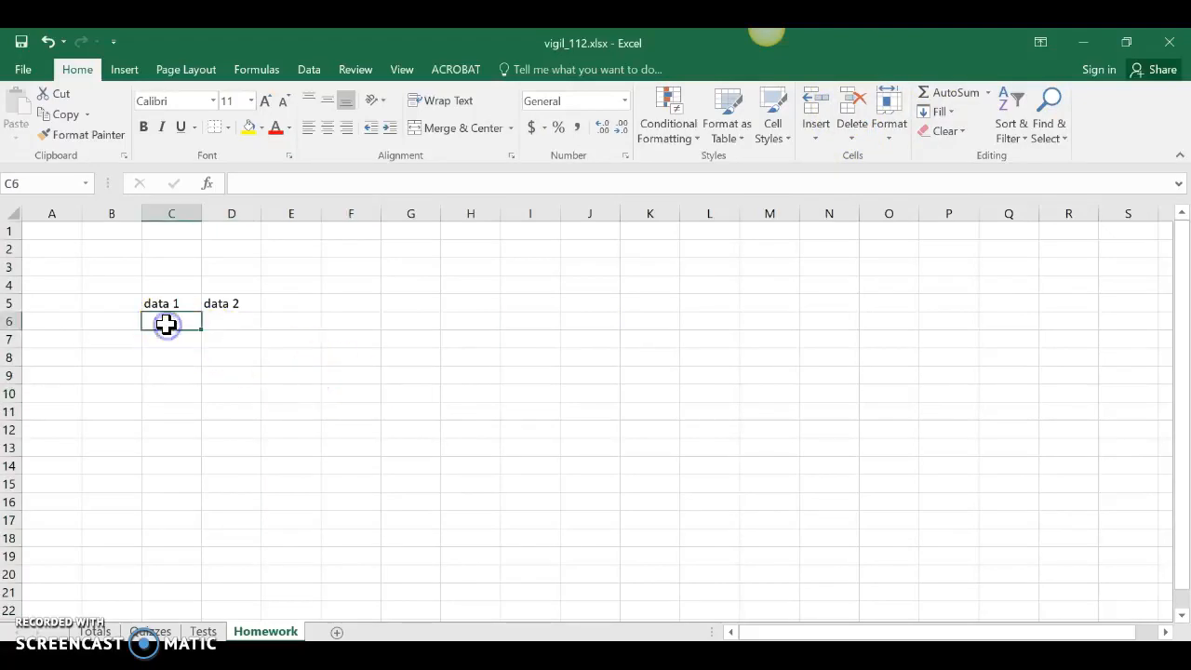
pyautogui.write('data 3')
pyautogui.press('Tab')
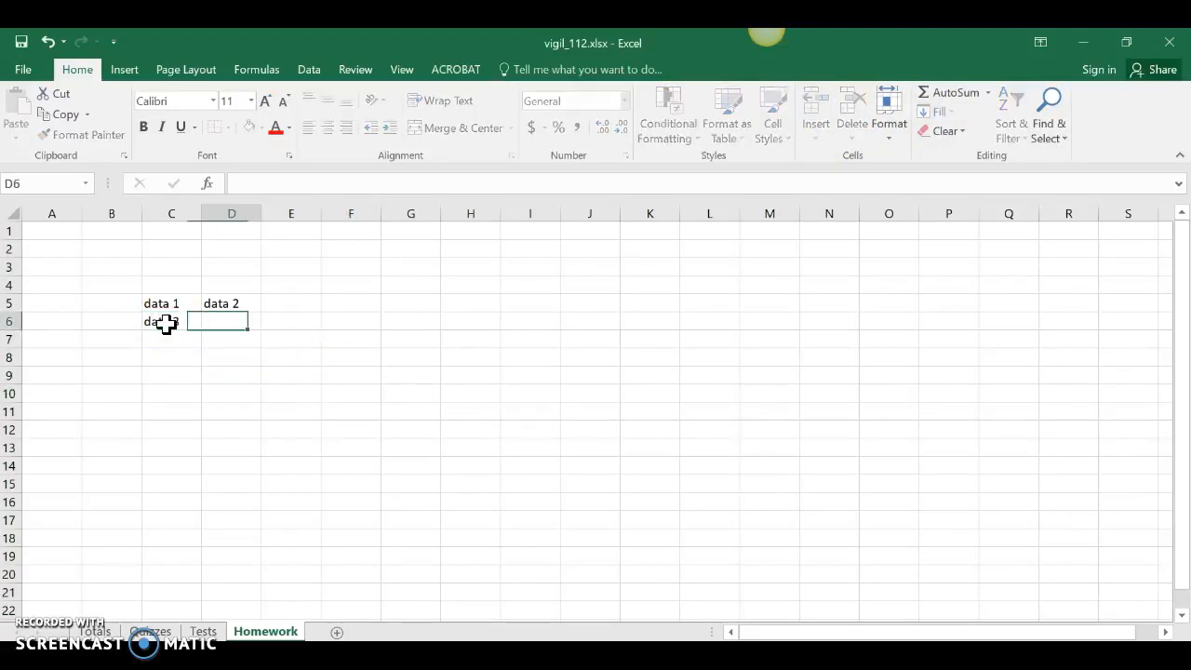
pyautogui.write('data 4')
pyautogui.press('Return')
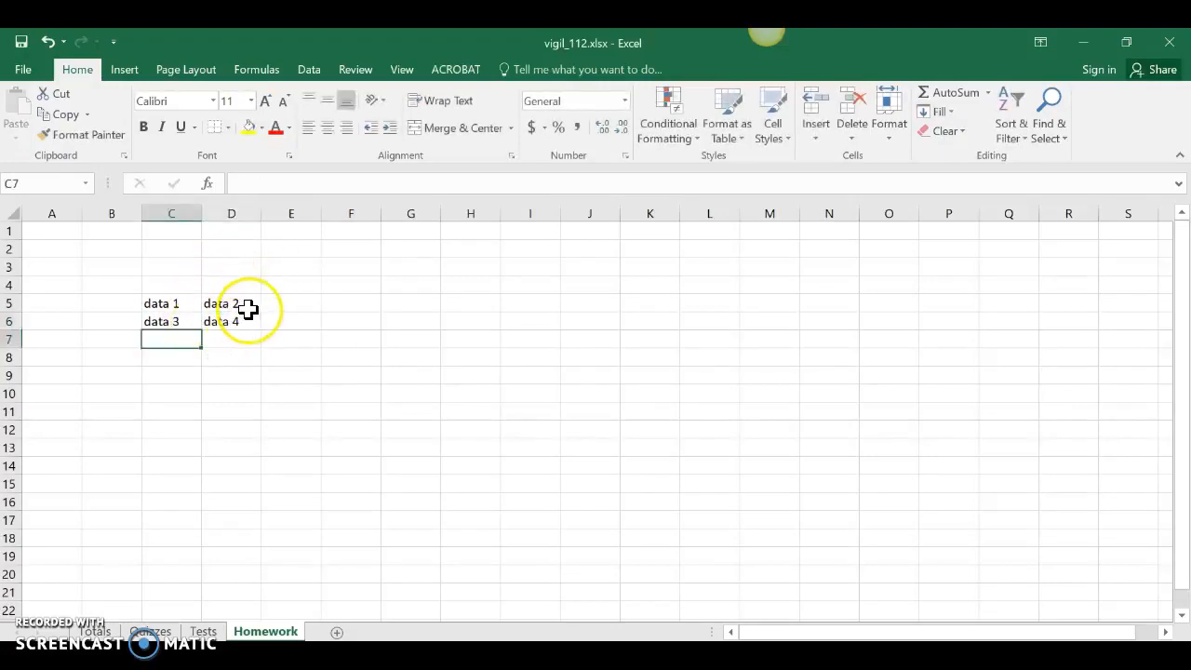
# Step: Hide column D and row 6 of the Homework sheet
pyautogui.rightClick(229, 212)
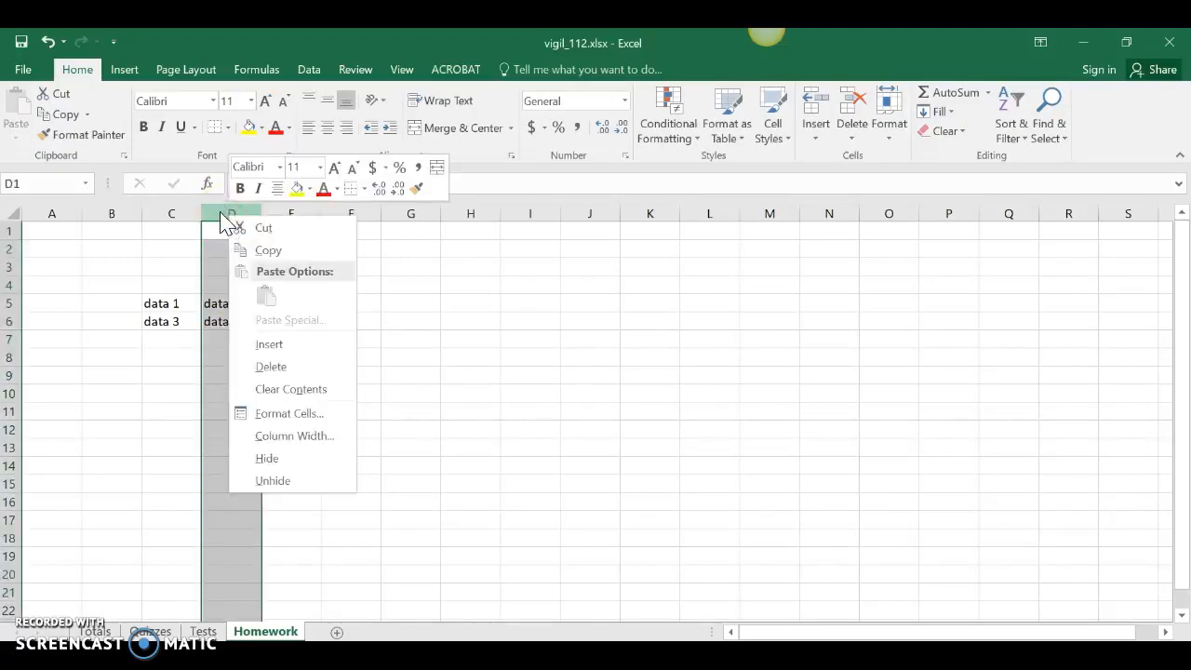
pyautogui.click(267, 459)
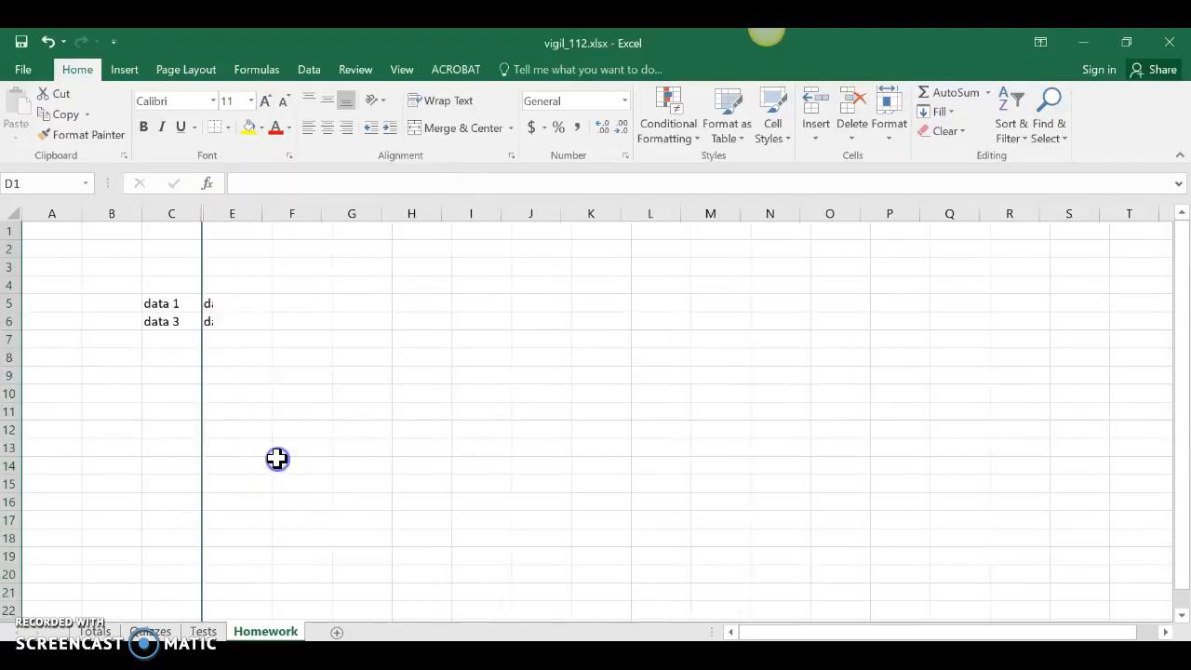
pyautogui.rightClick(11, 322)
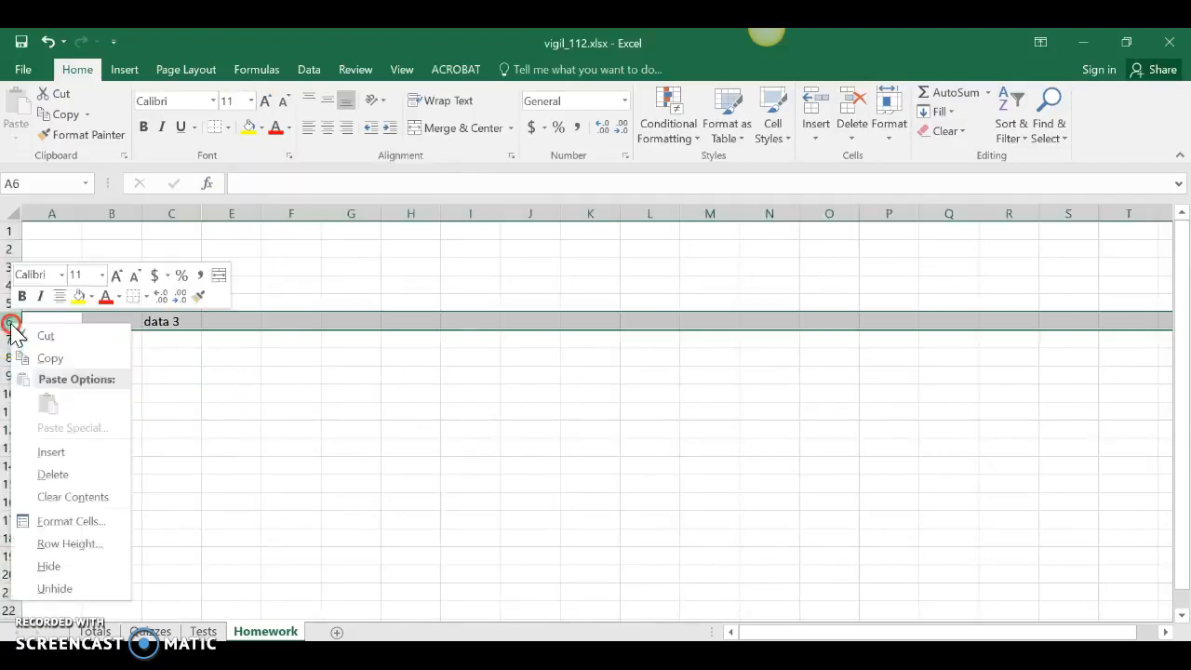
pyautogui.click(49, 566)
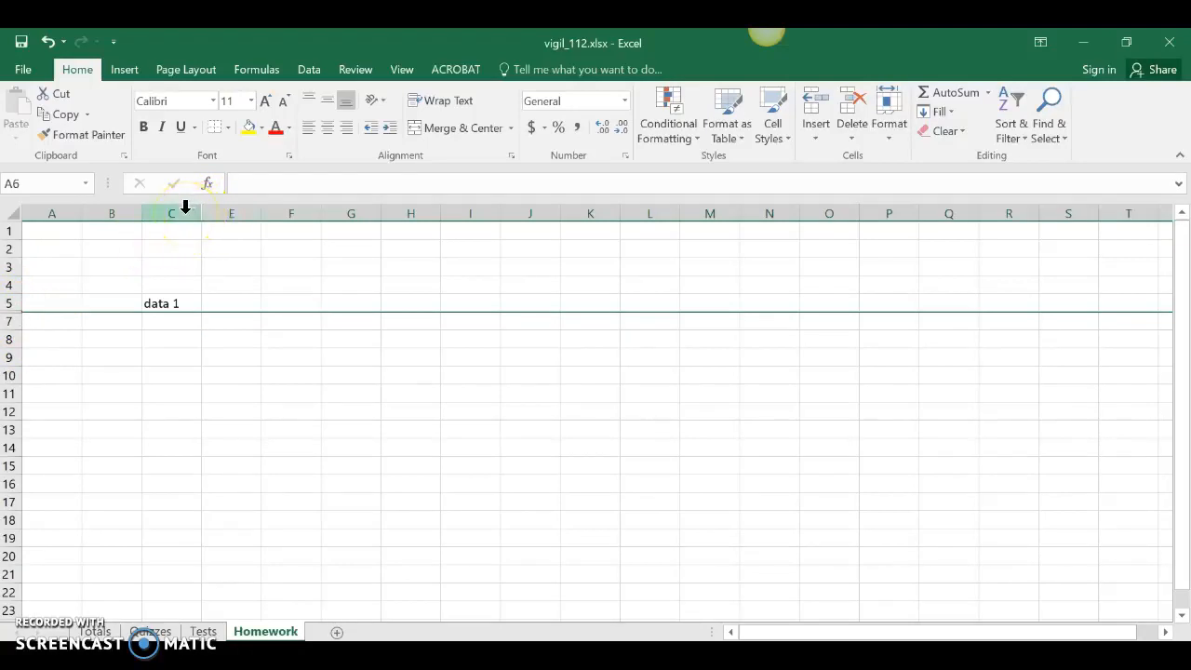
# Step: Unhide column D between columns C and E, and row 6 between rows 5 and 7
pyautogui.moveTo(186, 206); pyautogui.dragTo(208, 213)
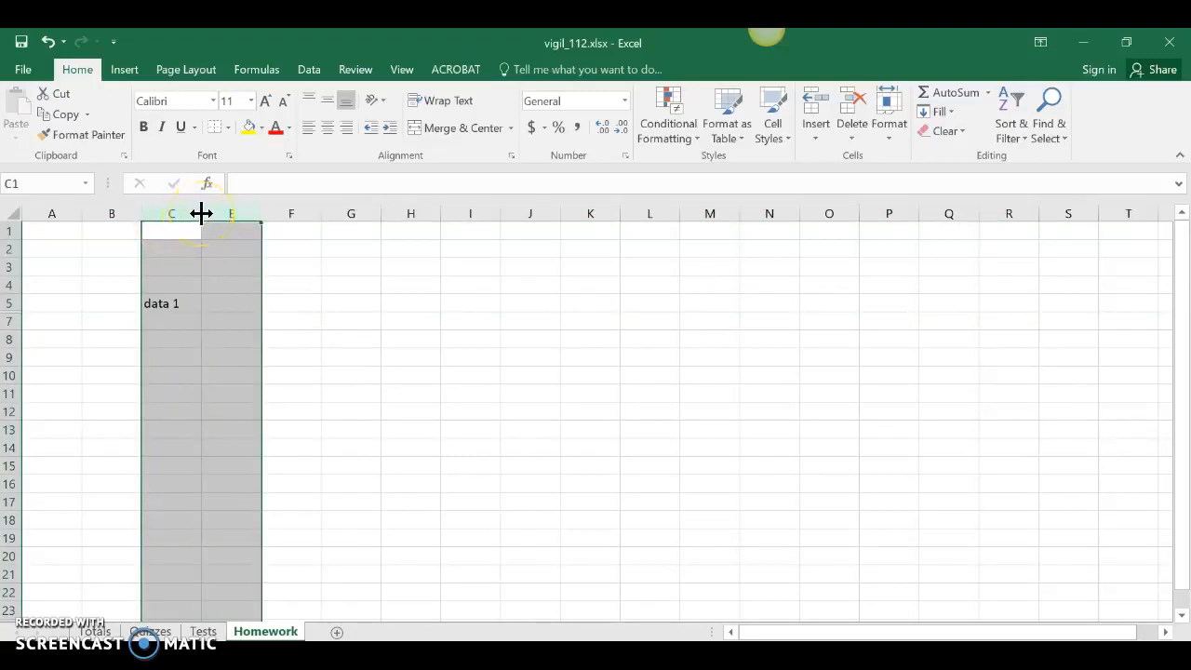
pyautogui.rightClick(217, 209)
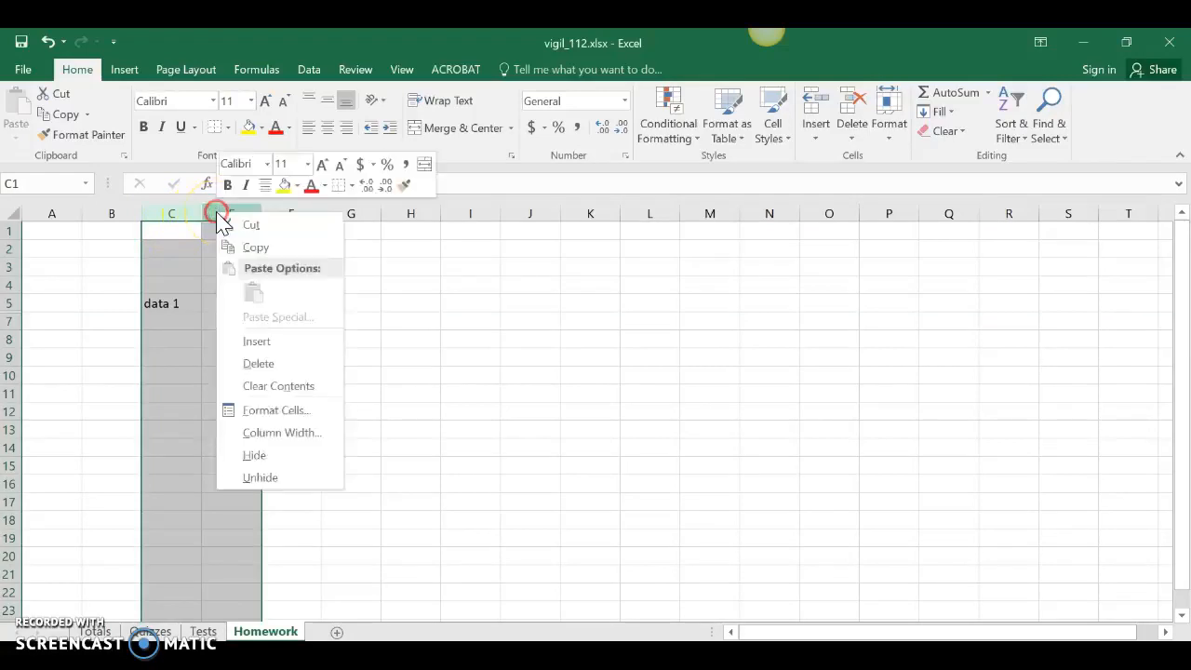
pyautogui.click(244, 479)
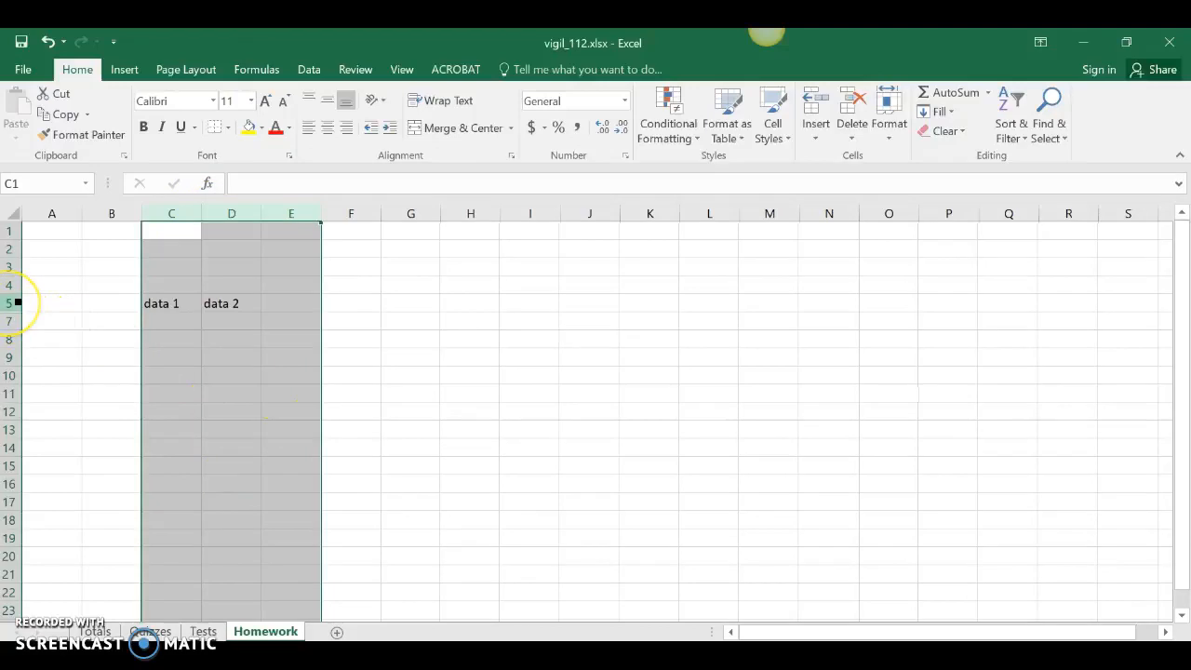
pyautogui.moveTo(17, 302); pyautogui.dragTo(10, 321)
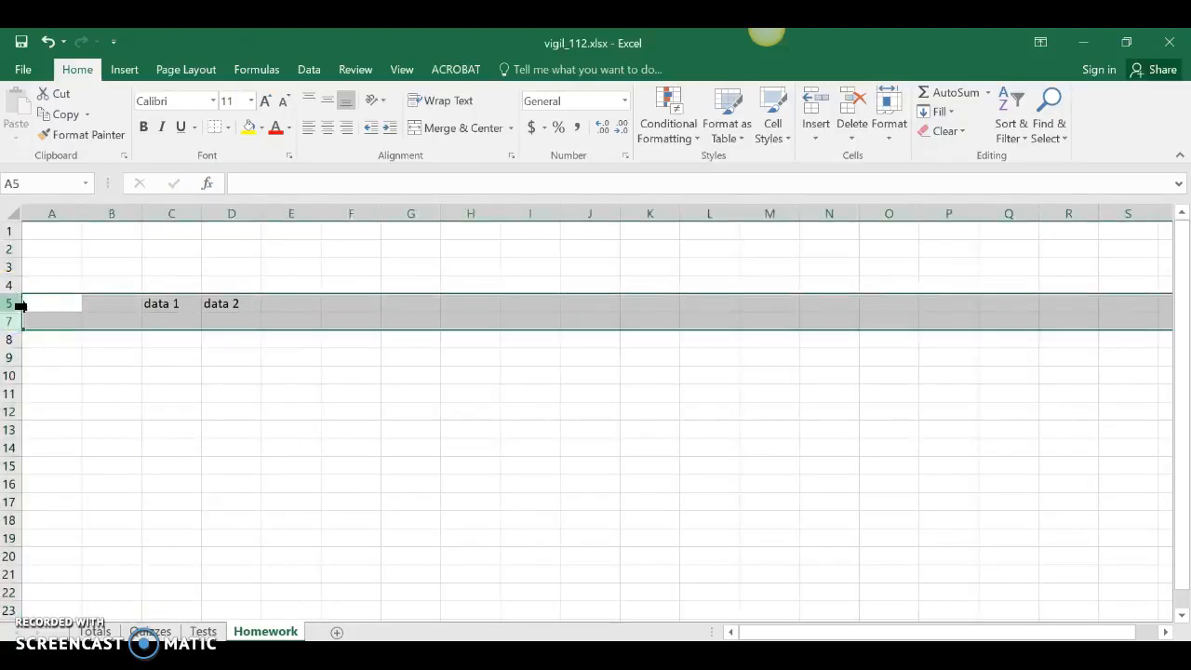
pyautogui.rightClick(19, 304)
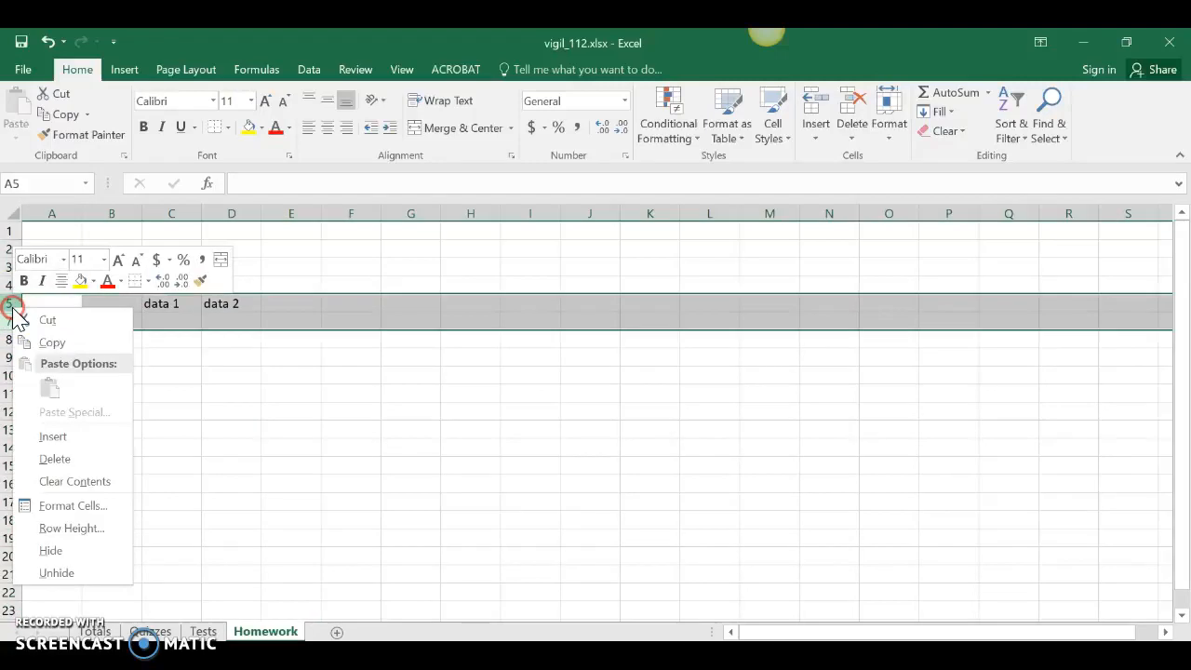
pyautogui.click(57, 570)
pyautogui.click(229, 465)
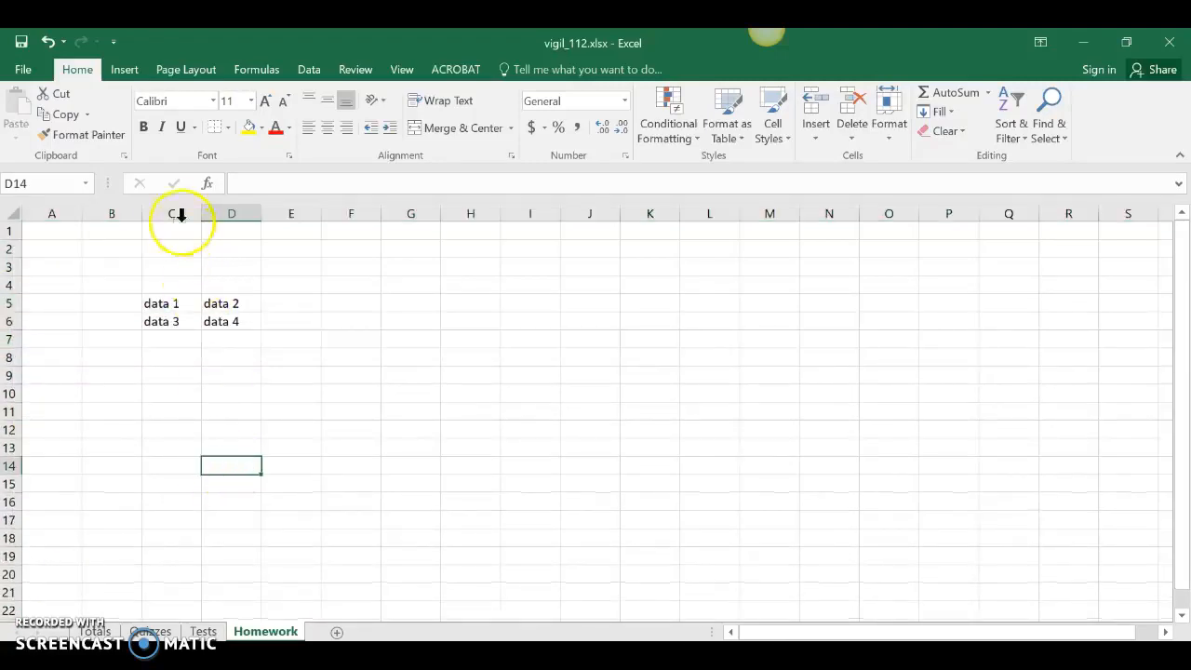
# Step: Hide columns C through H together
pyautogui.moveTo(168, 208); pyautogui.dragTo(460, 213)
pyautogui.rightClick(457, 213)
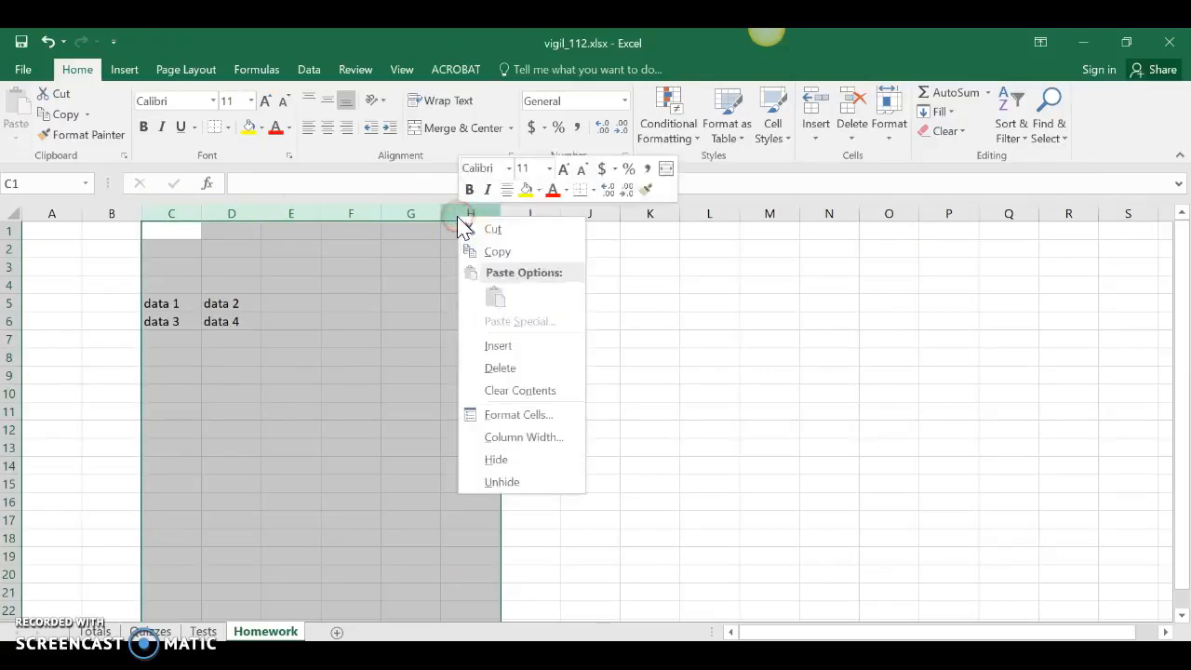
pyautogui.click(495, 459)
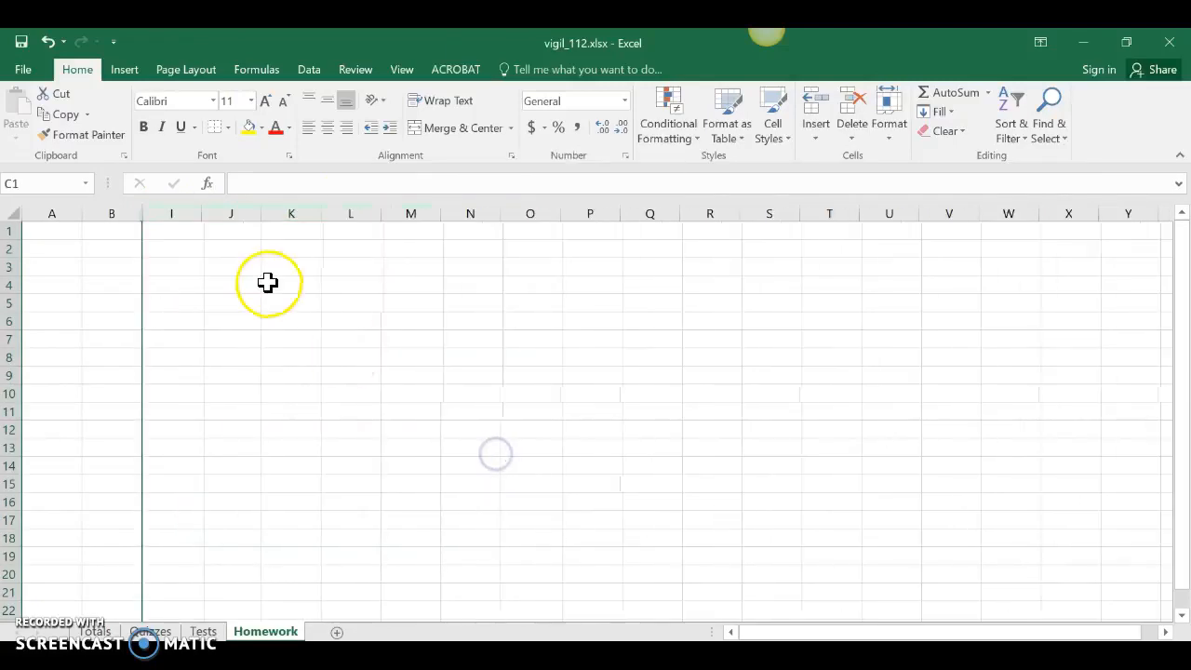
# Step: Unhide columns C through H by way of the neighbouring columns B and I
pyautogui.click(130, 214)
pyautogui.moveTo(139, 215); pyautogui.dragTo(173, 214)
pyautogui.rightClick(161, 214)
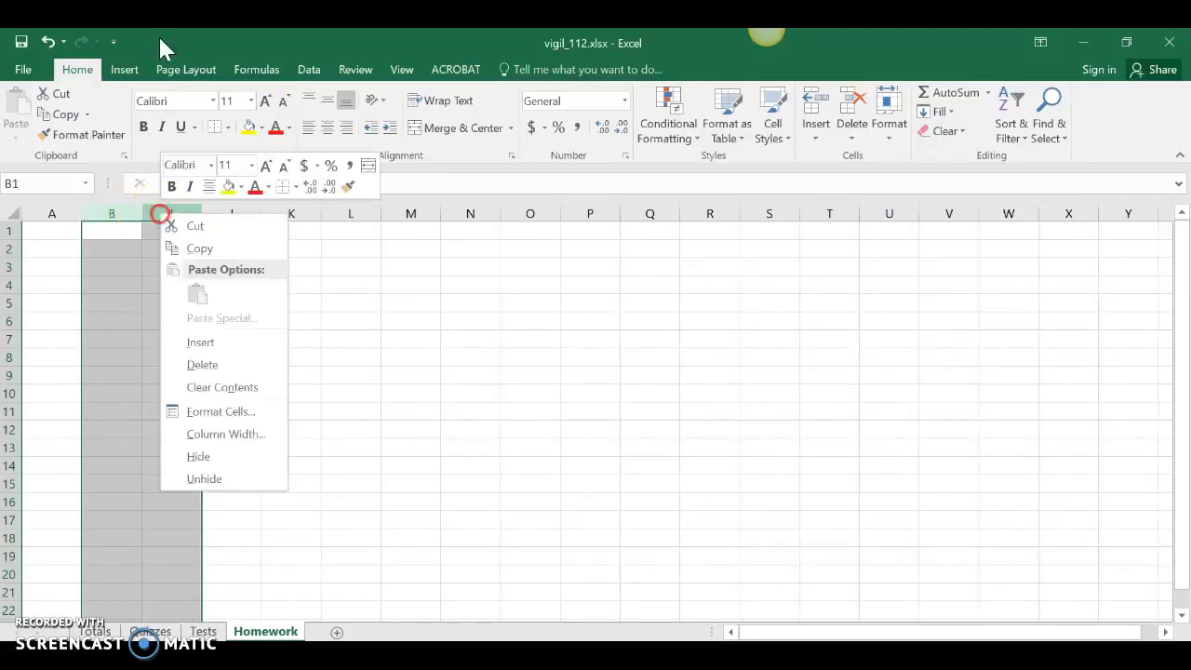
pyautogui.click(181, 472)
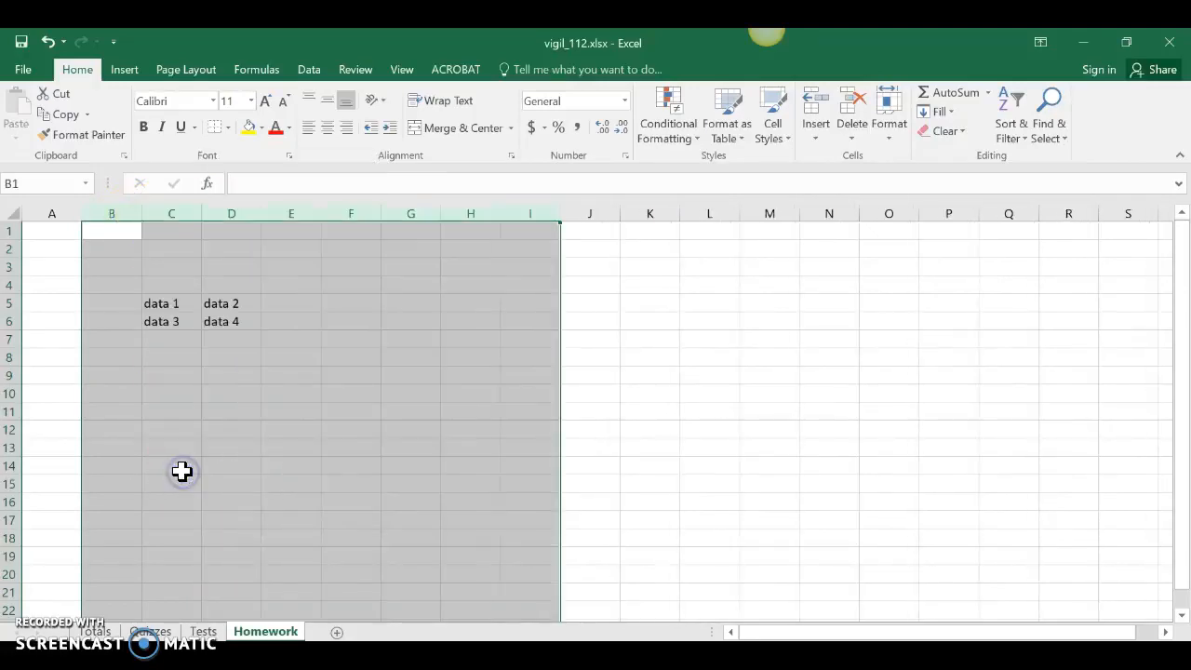
pyautogui.click(386, 444)
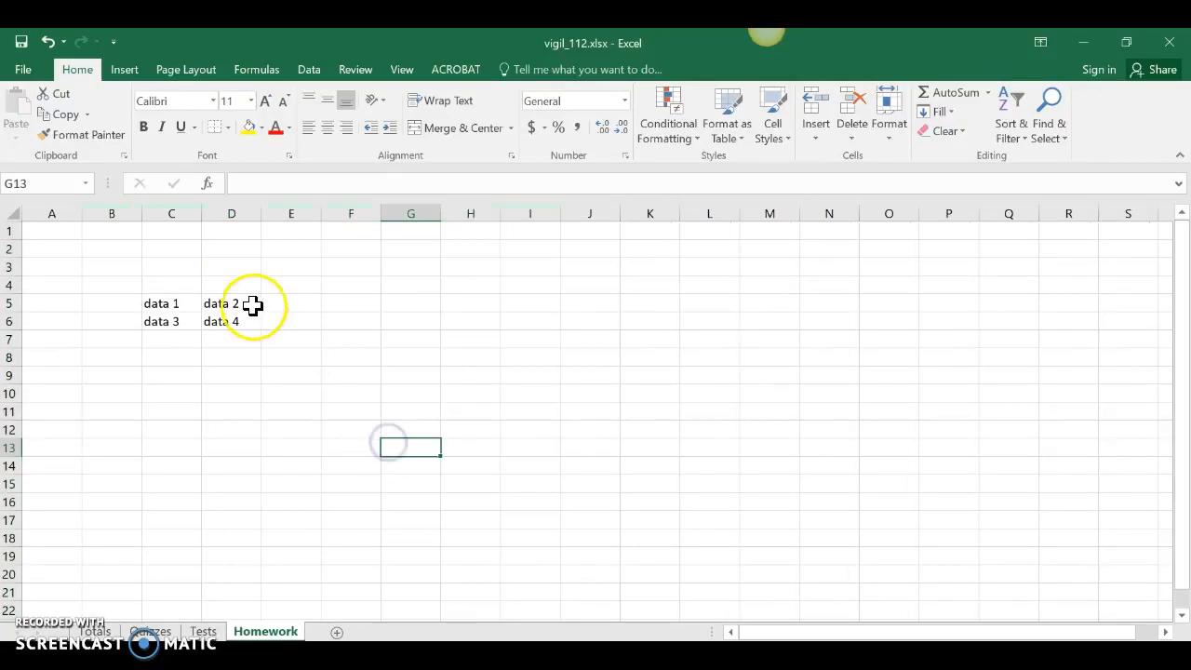
# Step: Resize columns C and D manually, and AutoFit each of them to its contents
pyautogui.moveTo(200, 218)
pyautogui.mouseDown()
pyautogui.moveTo(170, 218)
pyautogui.moveTo(207, 217)
pyautogui.moveTo(195, 217)
pyautogui.mouseUp()
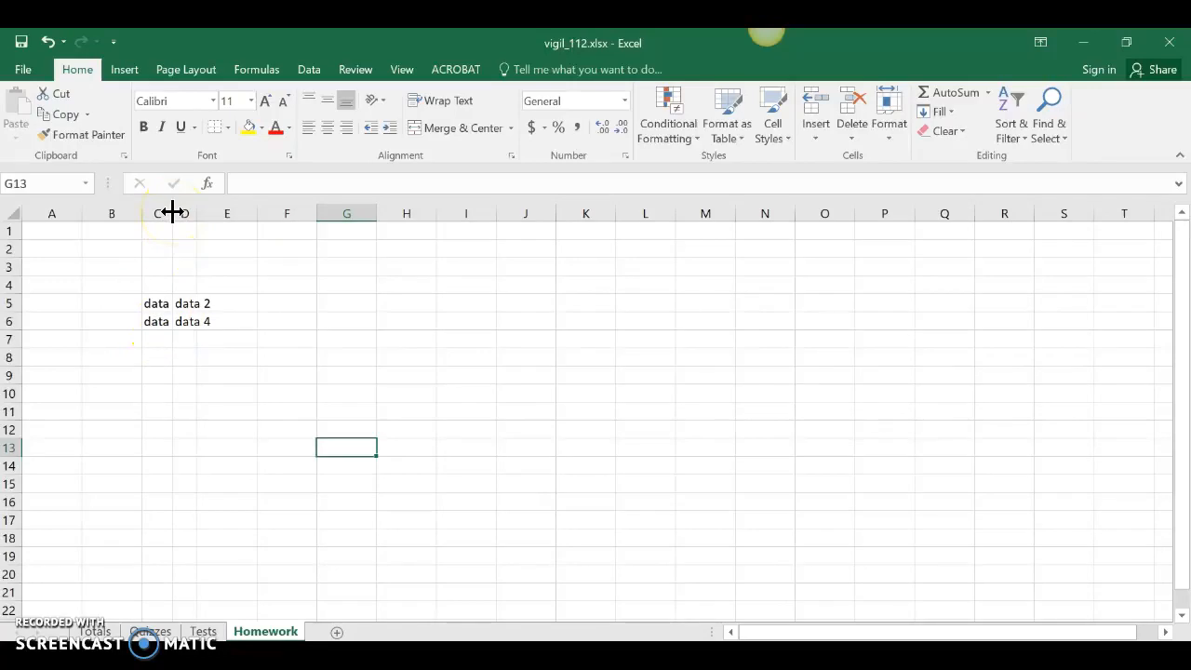
pyautogui.moveTo(172, 212); pyautogui.dragTo(229, 216)
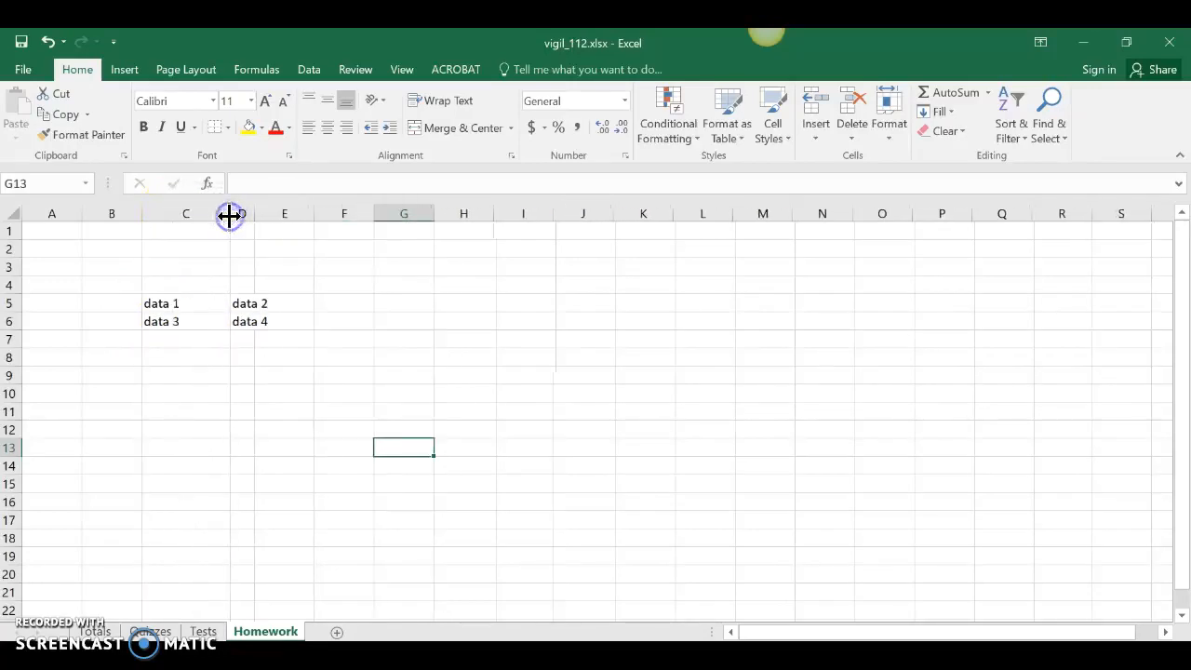
pyautogui.moveTo(234, 215); pyautogui.dragTo(165, 213)
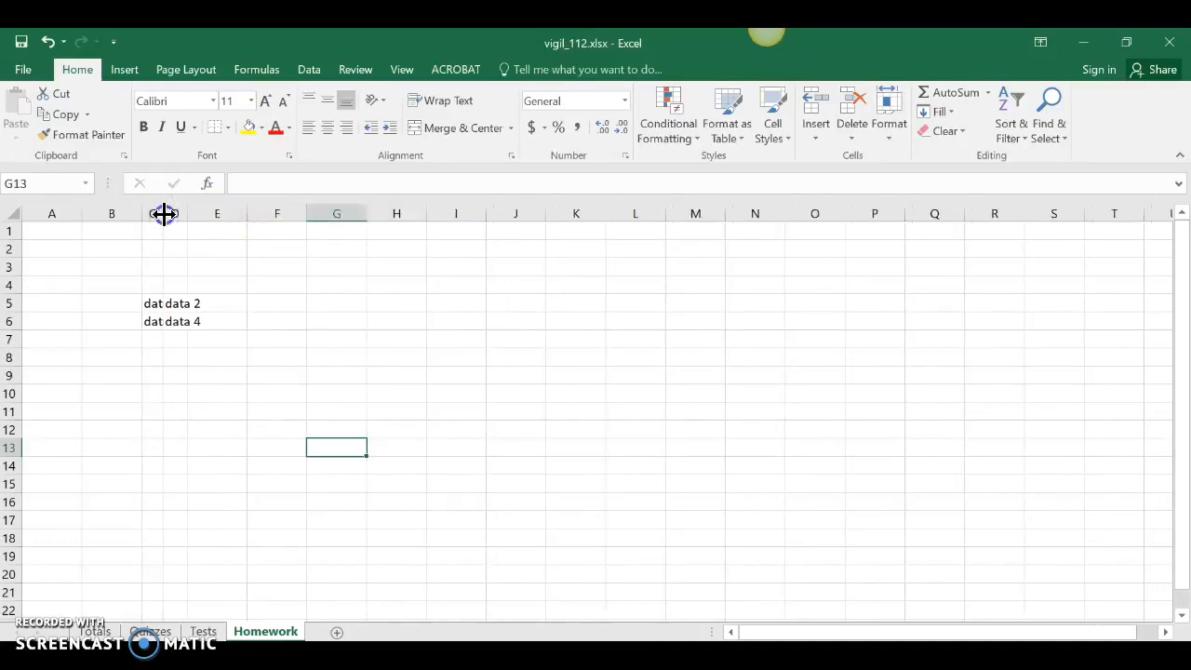
pyautogui.doubleClick(164, 213)
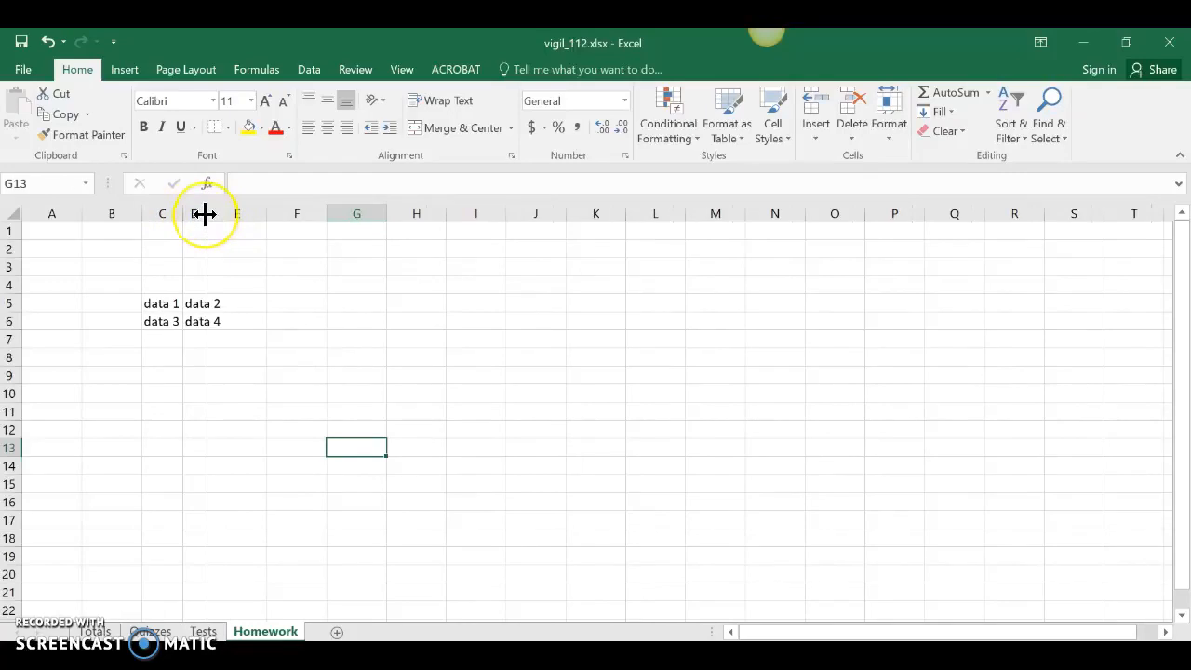
pyautogui.doubleClick(205, 214)
# Step: Select columns C through F and AutoFit their widths to the contents in one go
pyautogui.moveTo(225, 214); pyautogui.dragTo(284, 213)
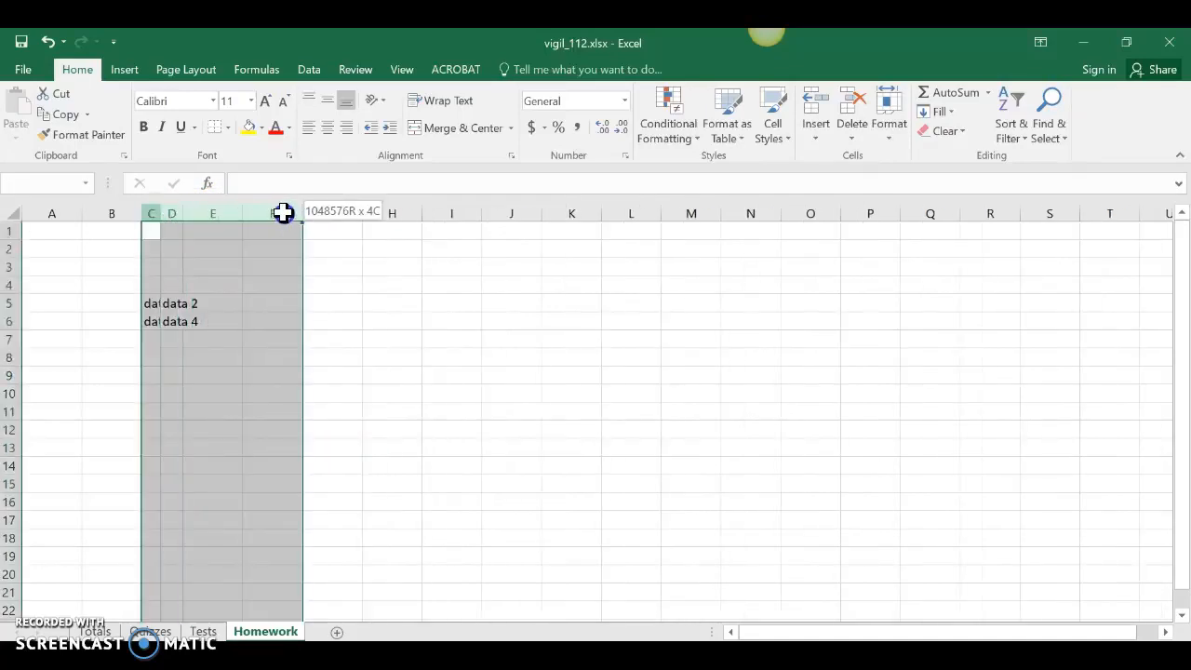
pyautogui.doubleClick(184, 213)
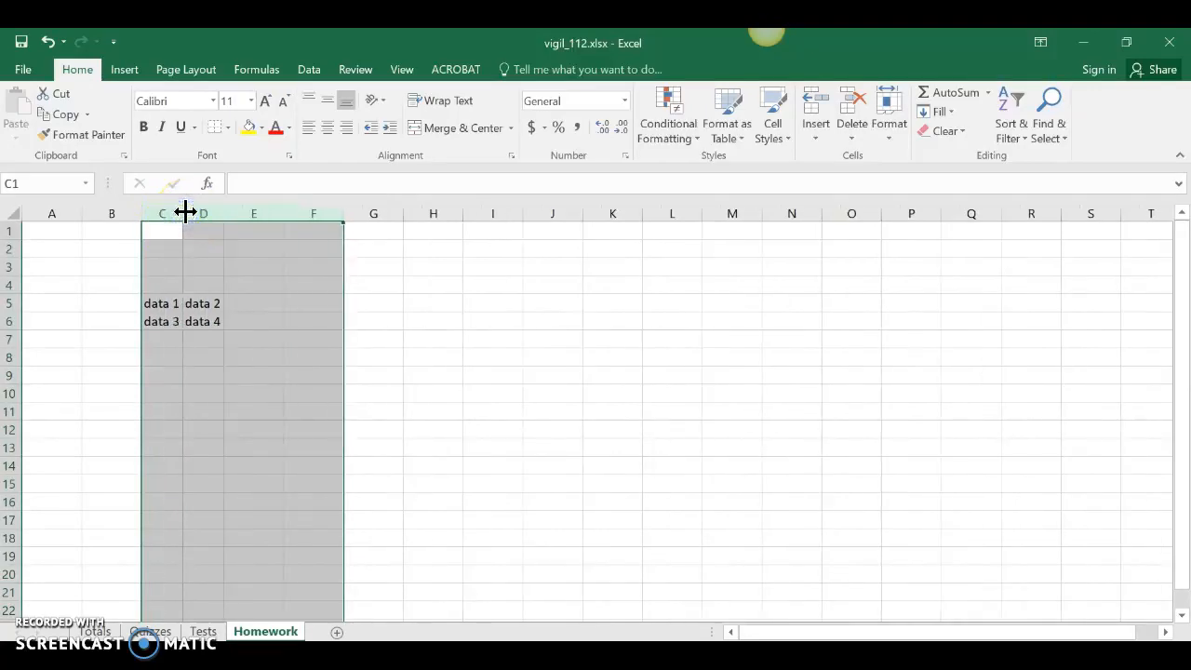
pyautogui.rightClick(284, 349)
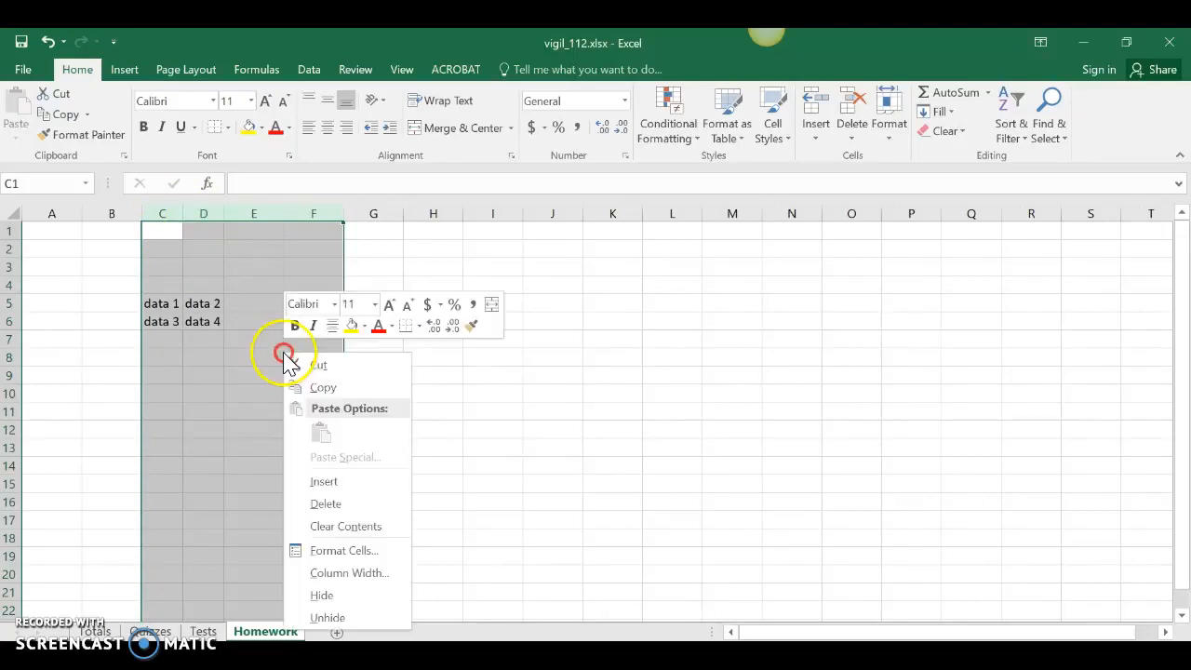
pyautogui.click(181, 349)
pyautogui.click(181, 349)
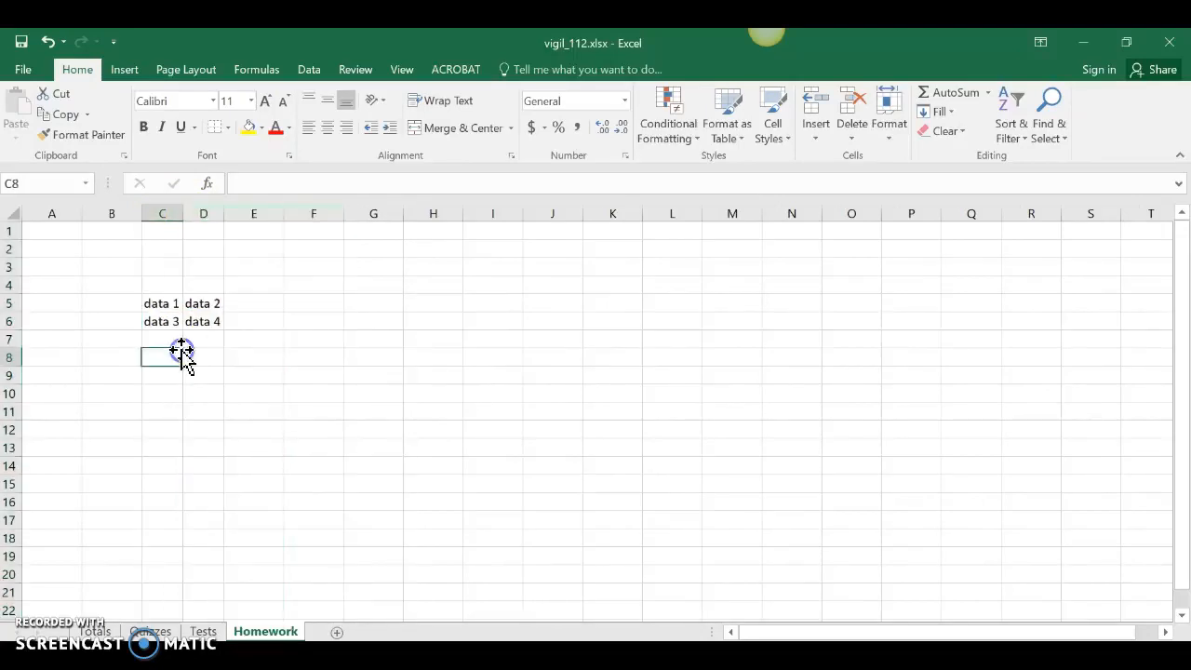
pyautogui.click(162, 304)
pyautogui.click(203, 303)
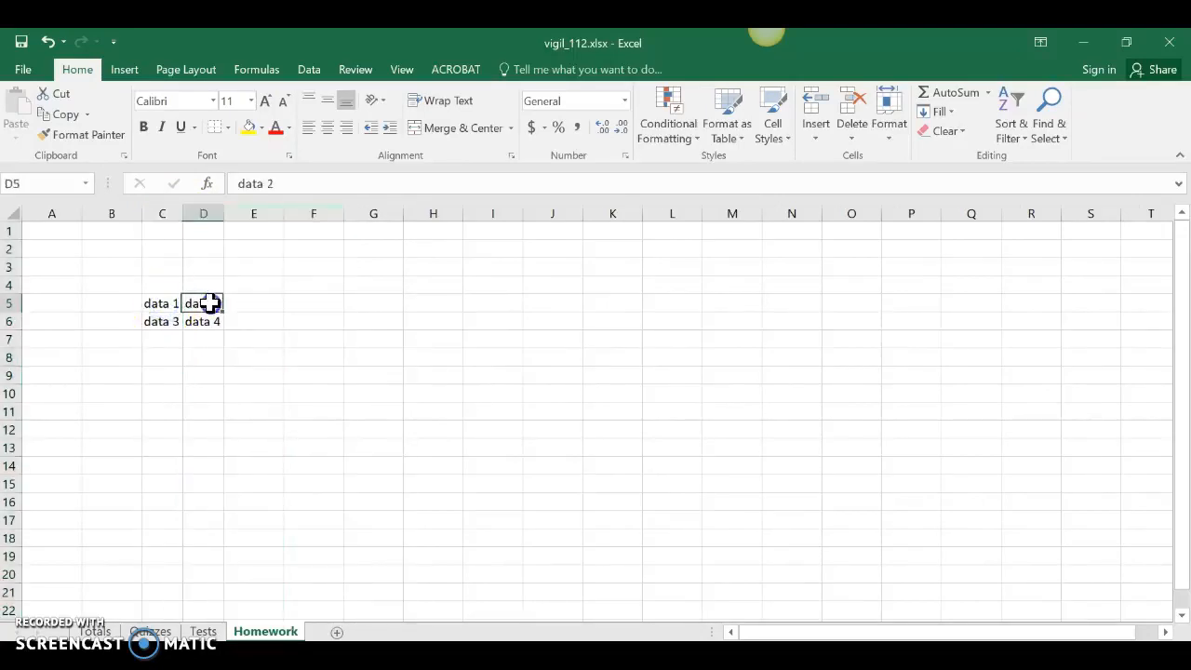
pyautogui.click(159, 319)
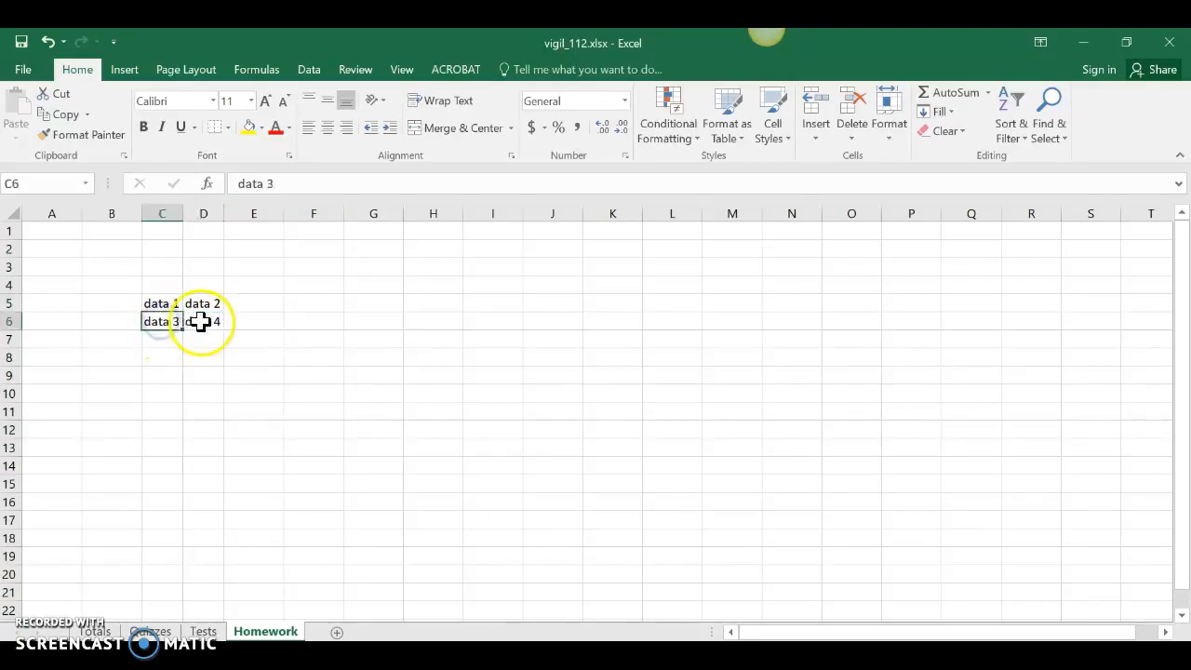
pyautogui.click(201, 321)
# Step: Enter the sample text slkfdlskd in cell E5, beside data 2
pyautogui.doubleClick(254, 303)
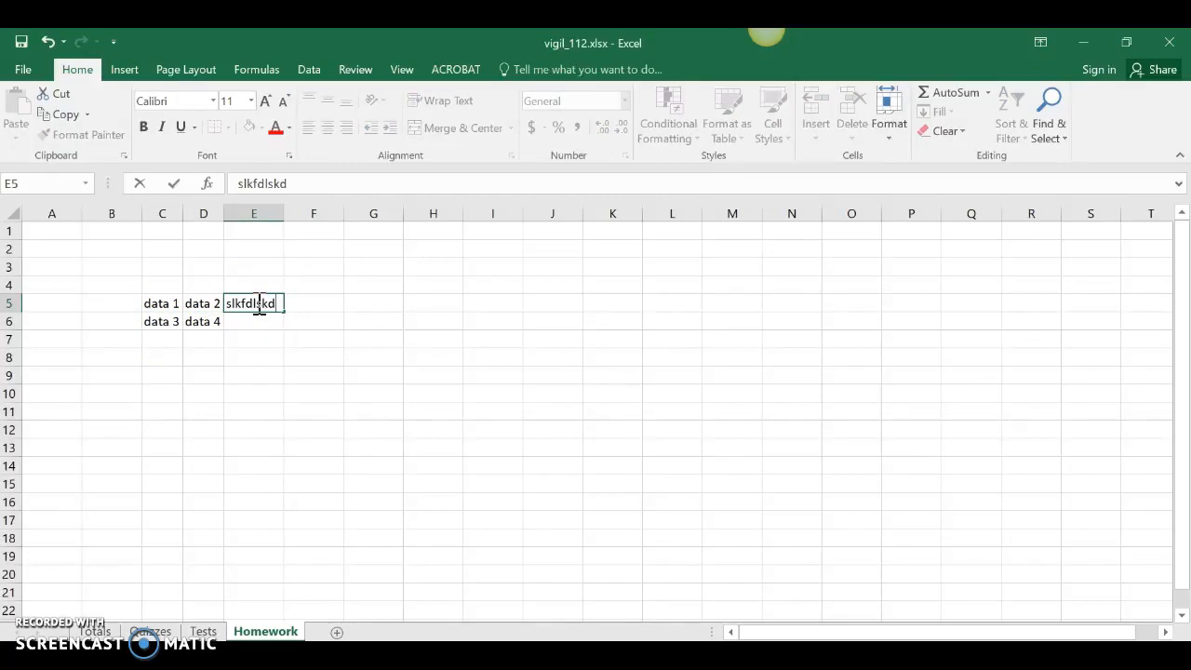
pyautogui.press('Return')
# Step: Edit the text in cell E5 to slkfd----lskd and widen column E to fit it
pyautogui.doubleClick(255, 303)
pyautogui.click(254, 303)
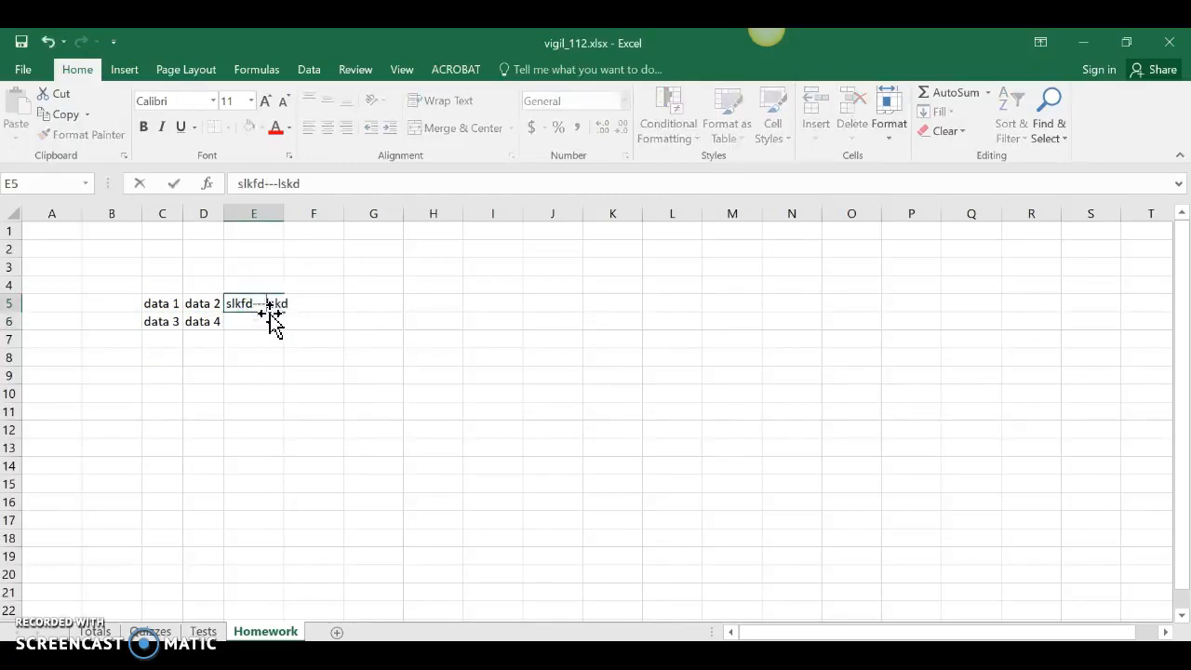
pyautogui.press('Return')
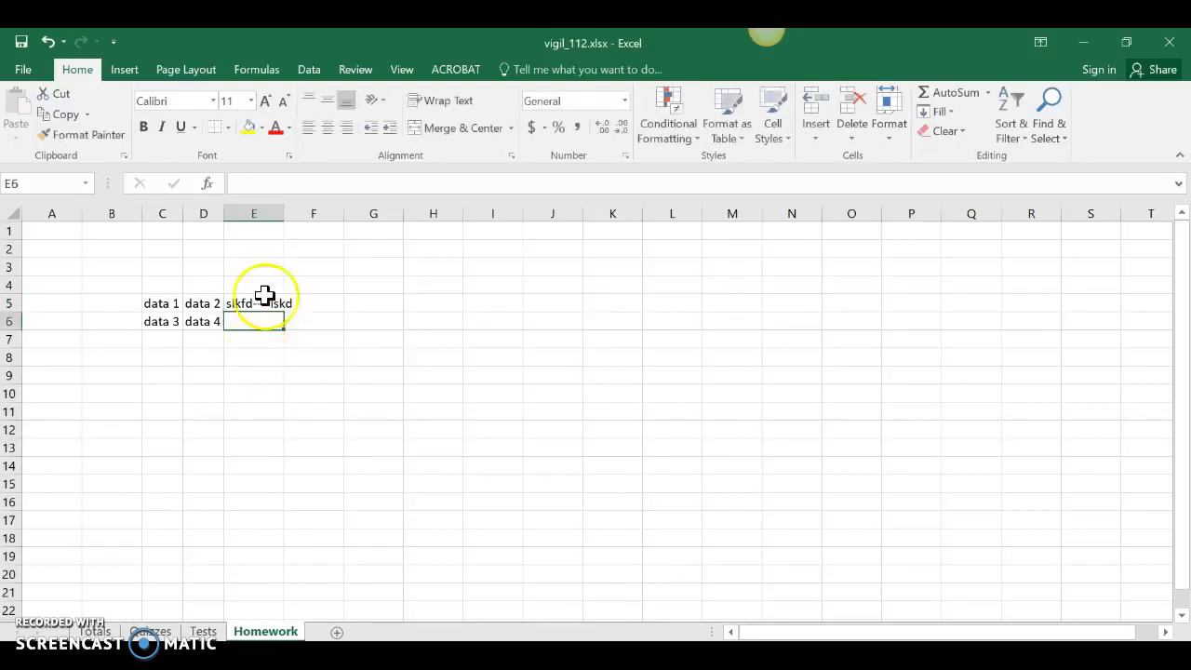
pyautogui.moveTo(280, 213); pyautogui.dragTo(291, 212)
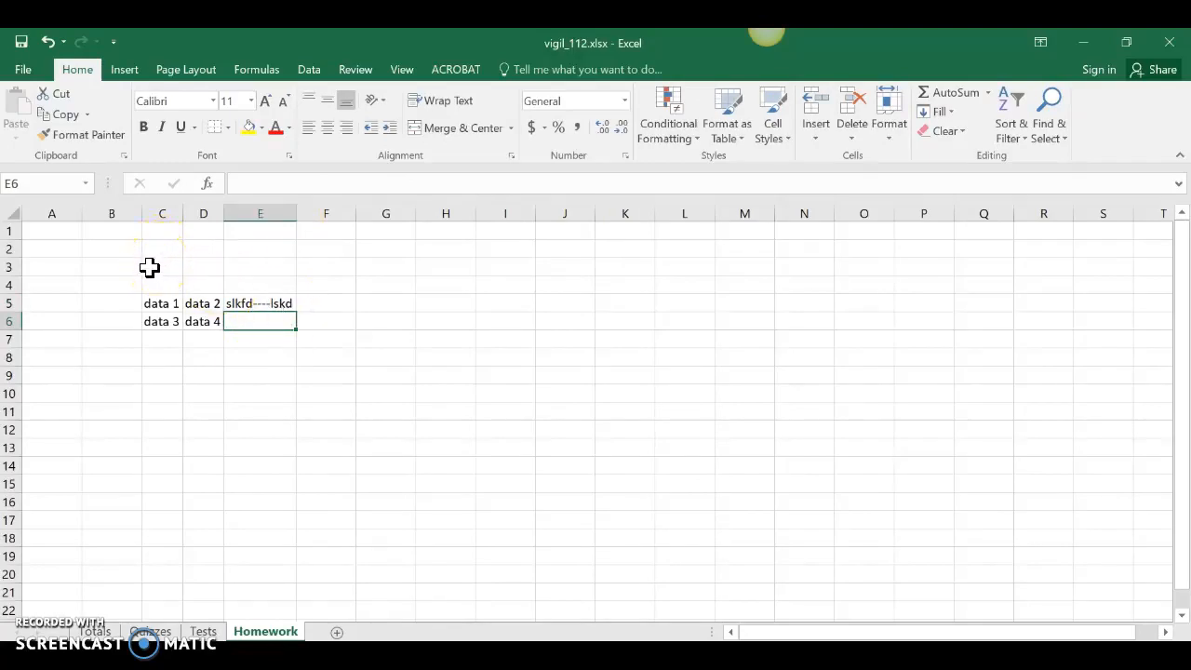
# Step: Merge and center cells C3 to E3 above the data and enter Title in the merged cell
pyautogui.moveTo(149, 268); pyautogui.dragTo(252, 266)
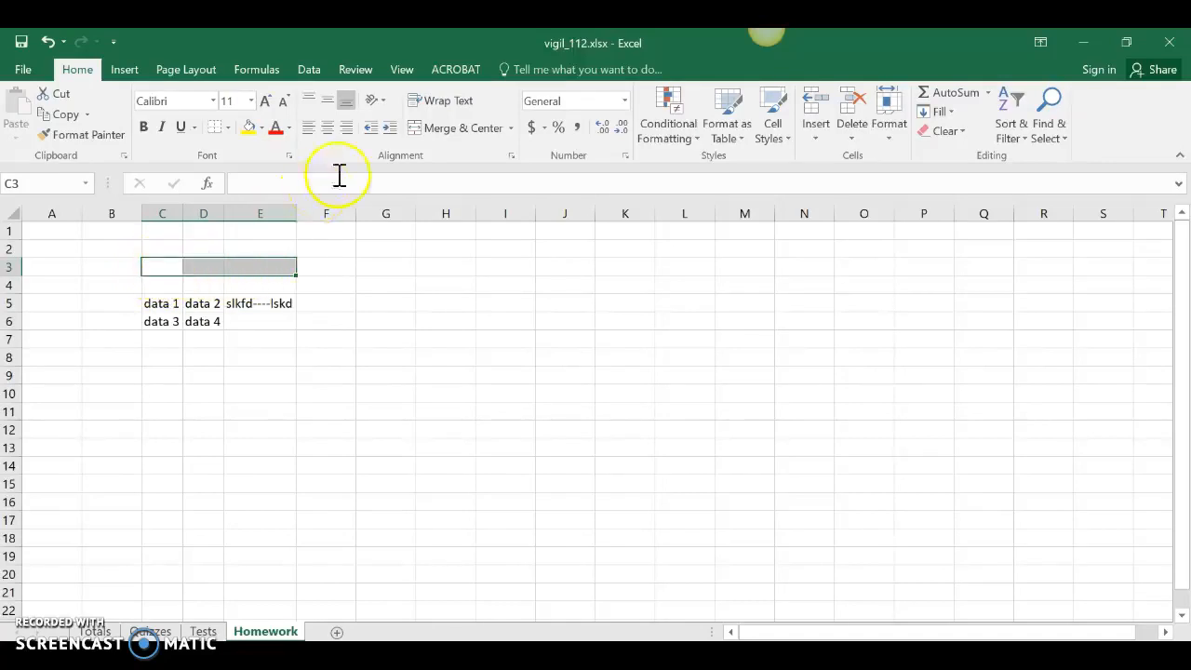
pyautogui.click(448, 128)
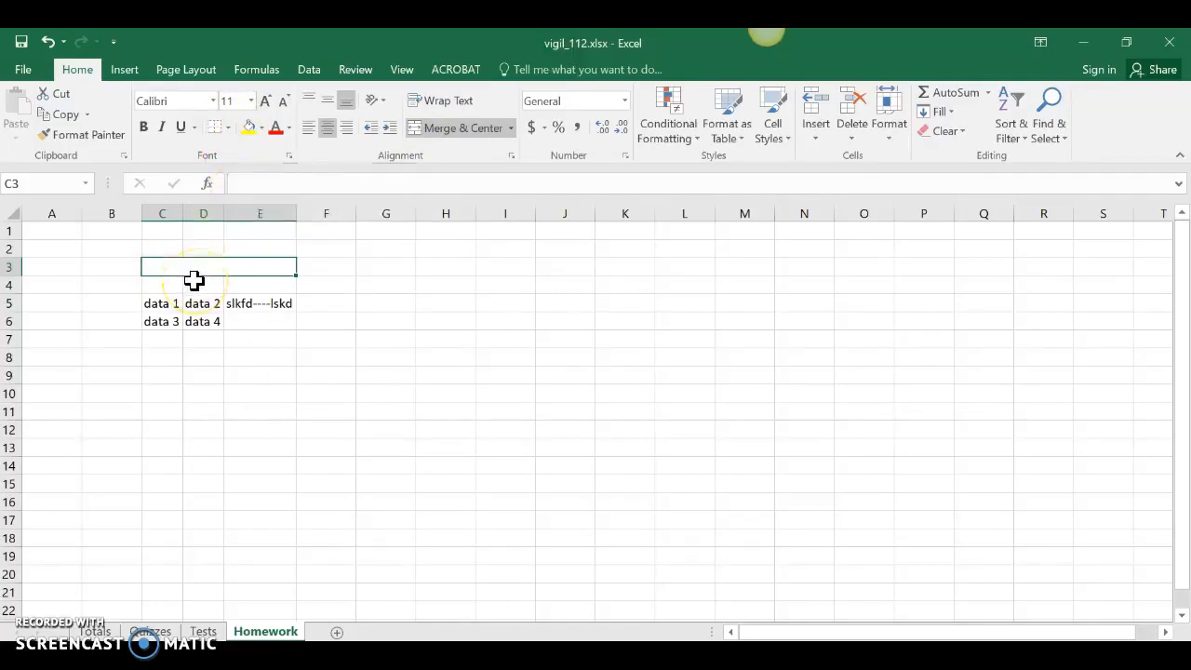
pyautogui.write('T')
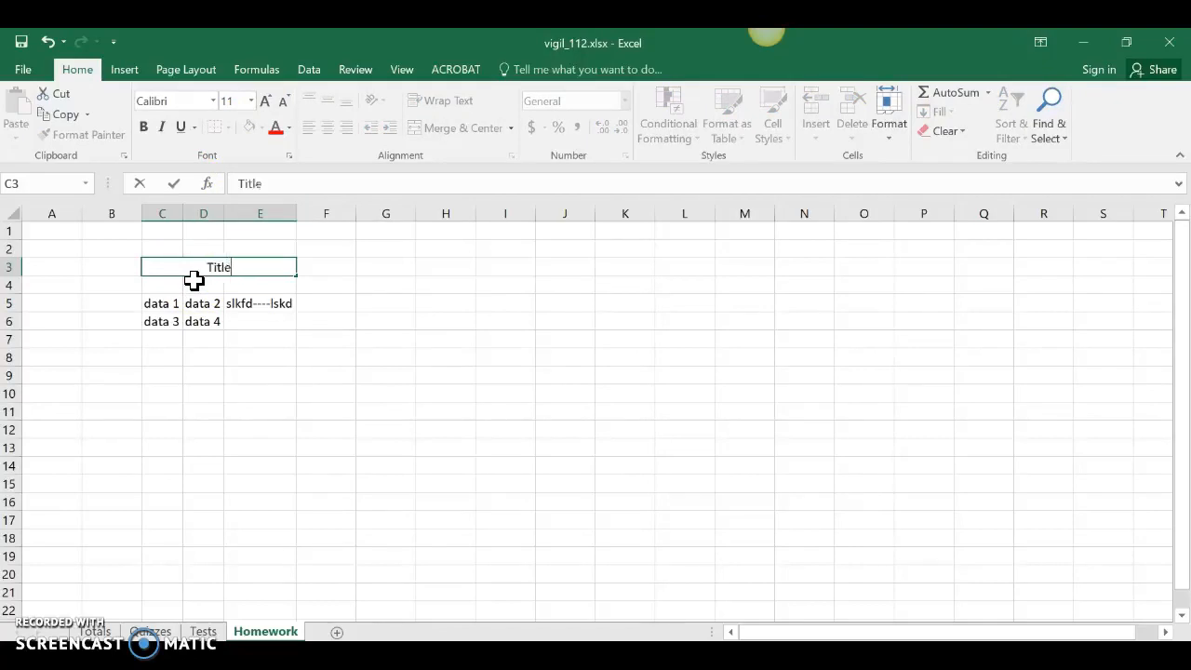
pyautogui.write('itle')
pyautogui.click(189, 390)
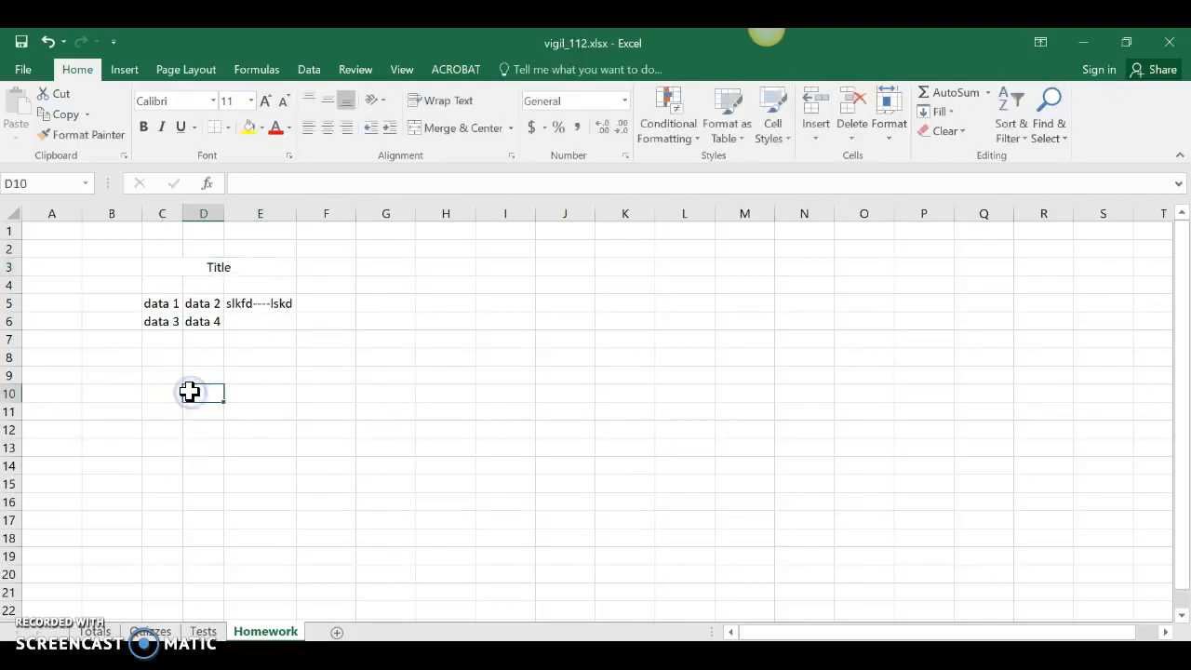